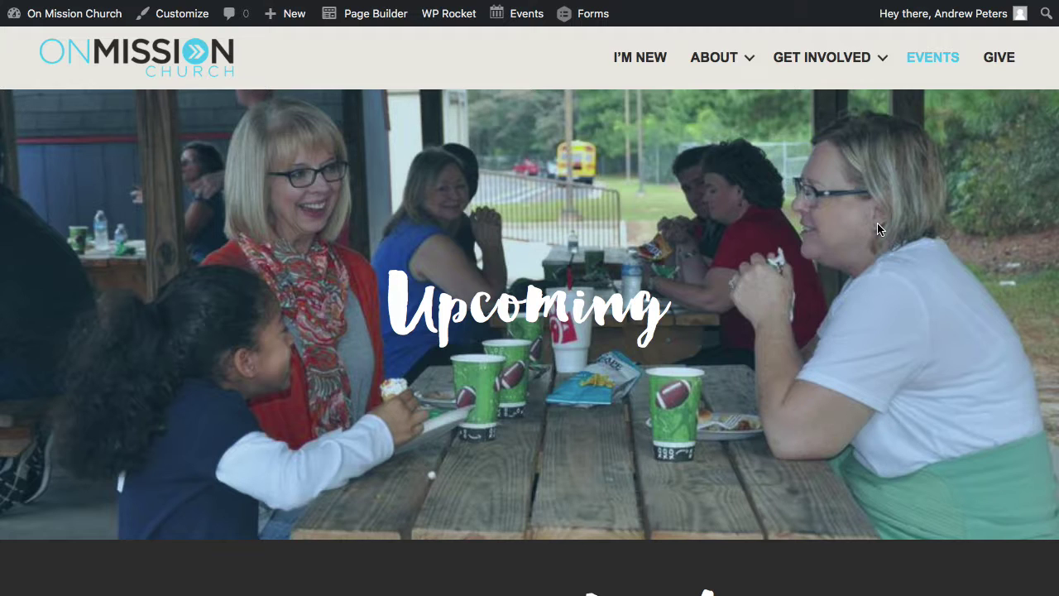
Scroll down the Events page and open the Love Atlanta event's Learn More page.
{"action": "scroll", "coordinate": [878, 229], "scroll_direction": "down", "scroll_amount": 5}
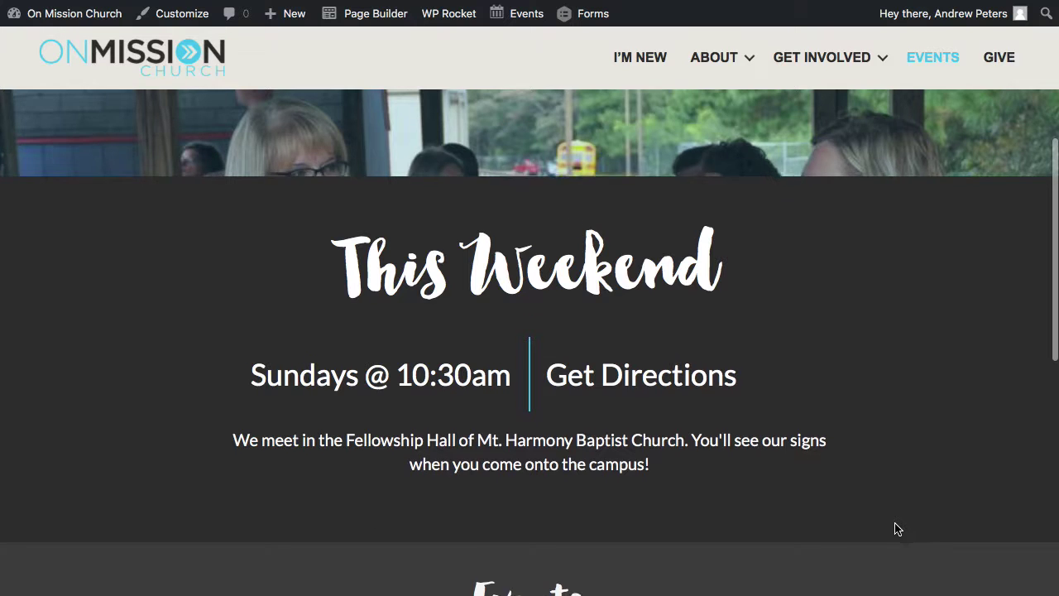
{"action": "scroll", "coordinate": [895, 528], "scroll_direction": "down", "scroll_amount": 3}
{"action": "scroll", "coordinate": [895, 528], "scroll_direction": "down", "scroll_amount": 5}
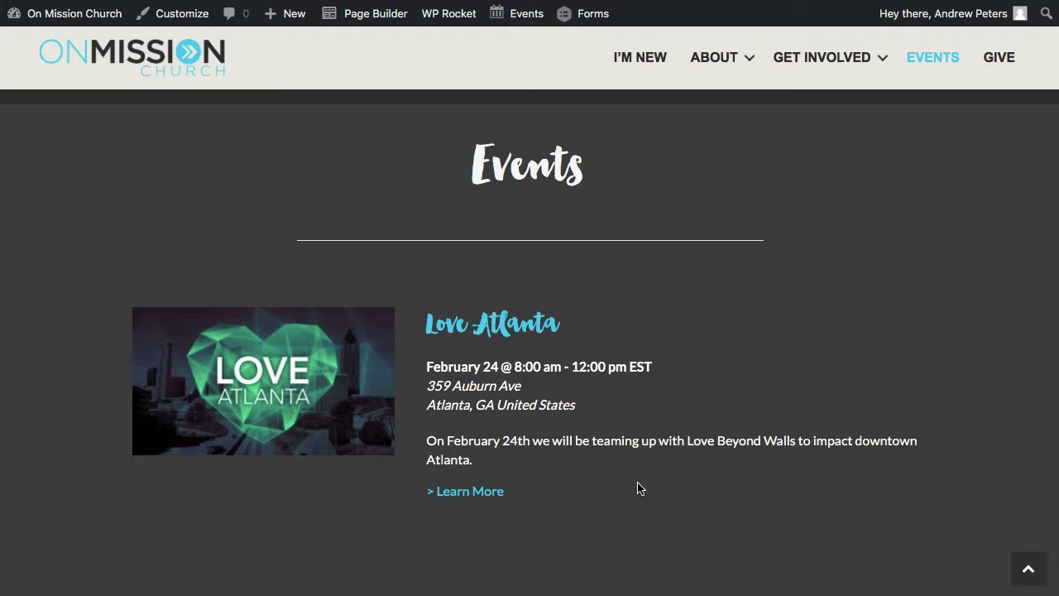
{"action": "scroll", "coordinate": [613, 484], "scroll_direction": "down", "scroll_amount": 1}
{"action": "scroll", "coordinate": [613, 484], "scroll_direction": "down", "scroll_amount": 2}
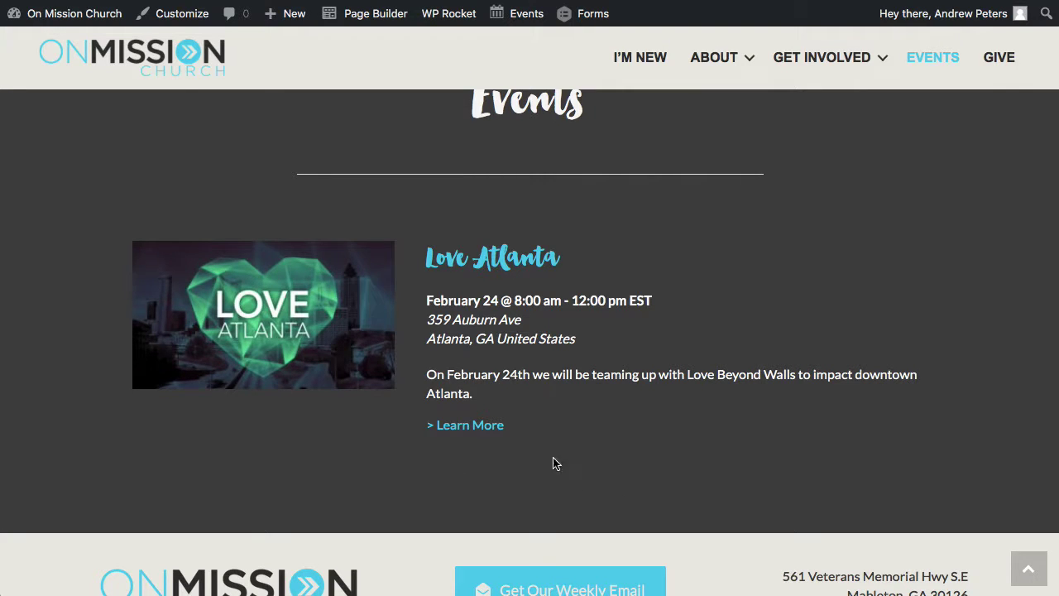
{"action": "left_click", "coordinate": [464, 425]}
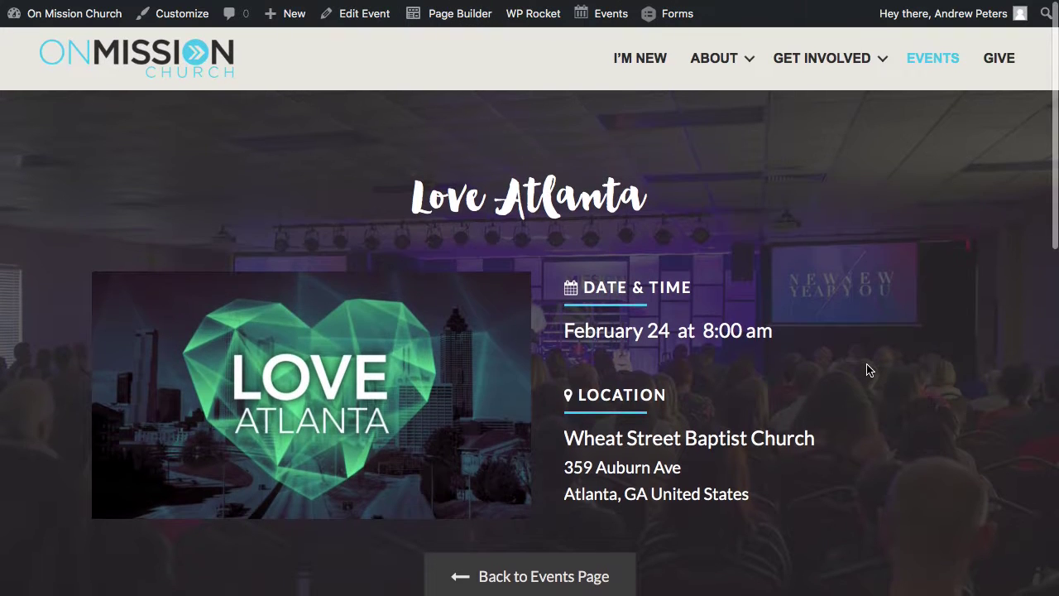
Review the Love Atlanta event details (Feb 24, 8:00 am, Wheat Street Baptist Church) and expand the + New menu.
{"action": "scroll", "coordinate": [867, 369], "scroll_direction": "down", "scroll_amount": 1}
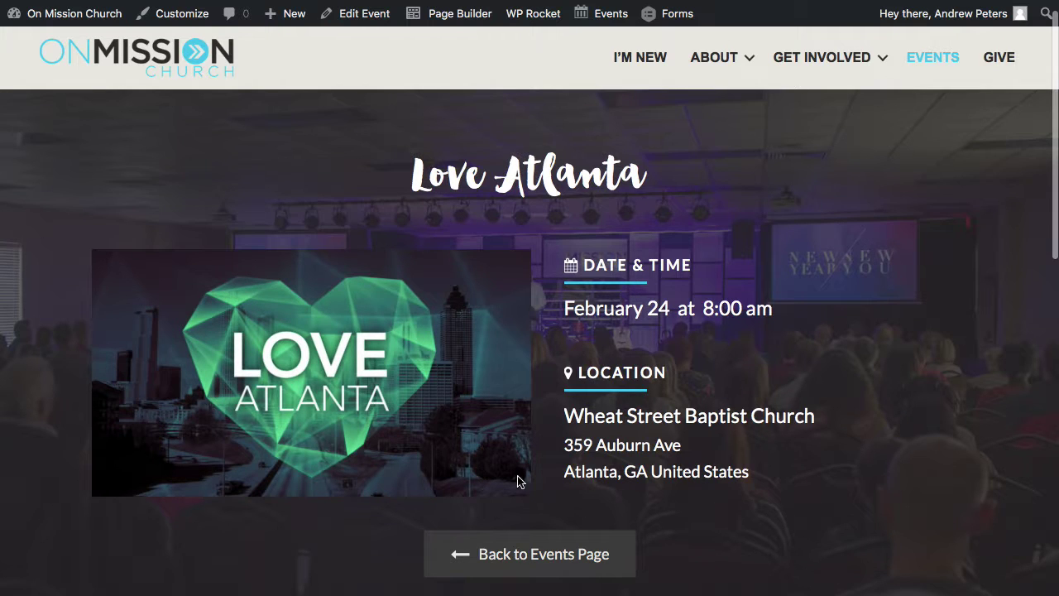
{"action": "scroll", "coordinate": [825, 494], "scroll_direction": "down", "scroll_amount": 5}
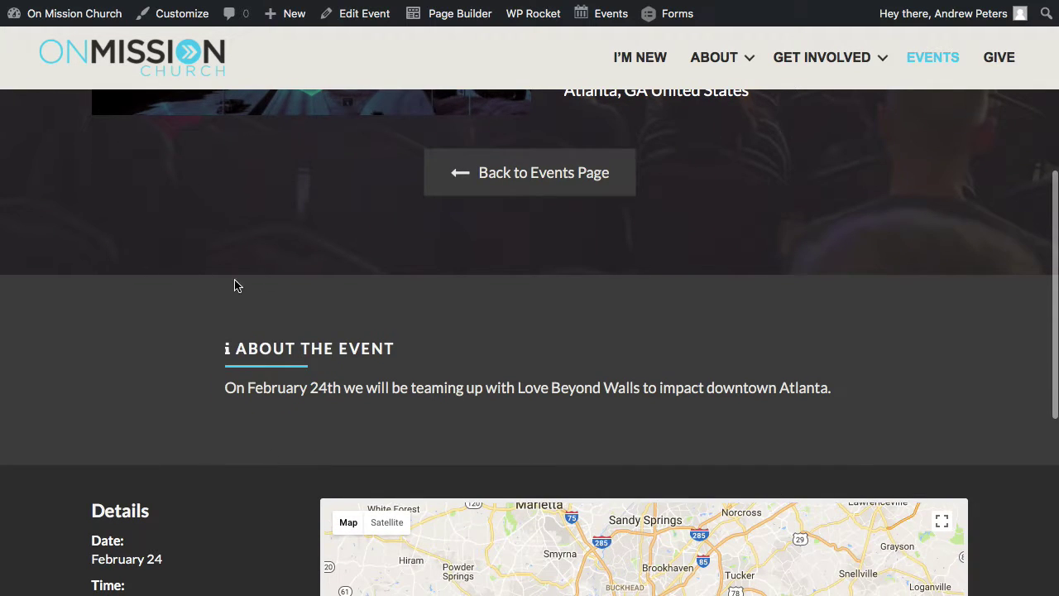
{"action": "scroll", "coordinate": [1014, 530], "scroll_direction": "down", "scroll_amount": 2}
{"action": "scroll", "coordinate": [1014, 530], "scroll_direction": "down", "scroll_amount": 3}
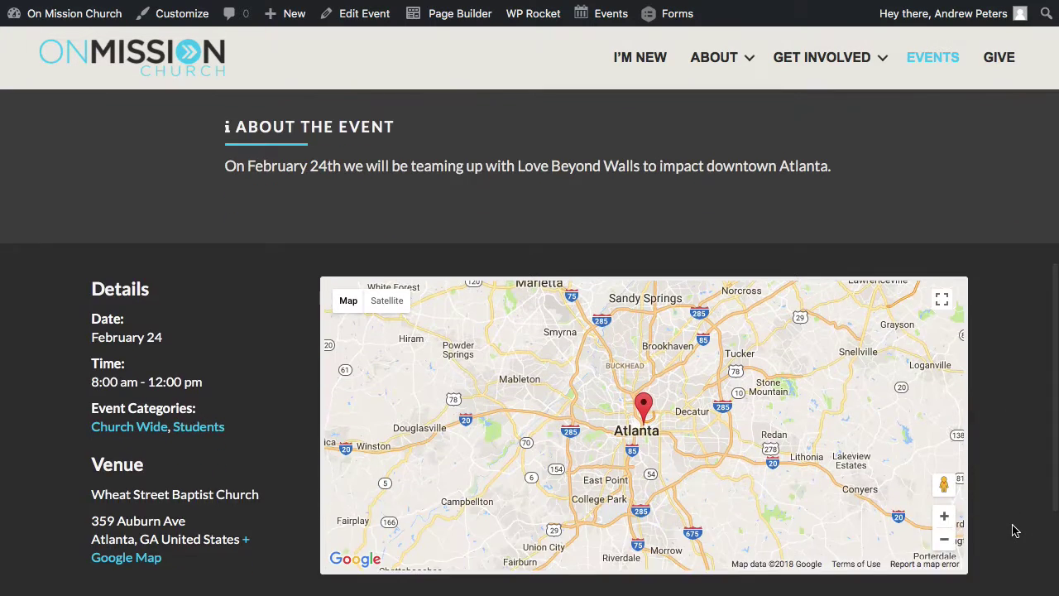
{"action": "scroll", "coordinate": [1014, 530], "scroll_direction": "up", "scroll_amount": 4}
{"action": "scroll", "coordinate": [1014, 531], "scroll_direction": "up", "scroll_amount": 6}
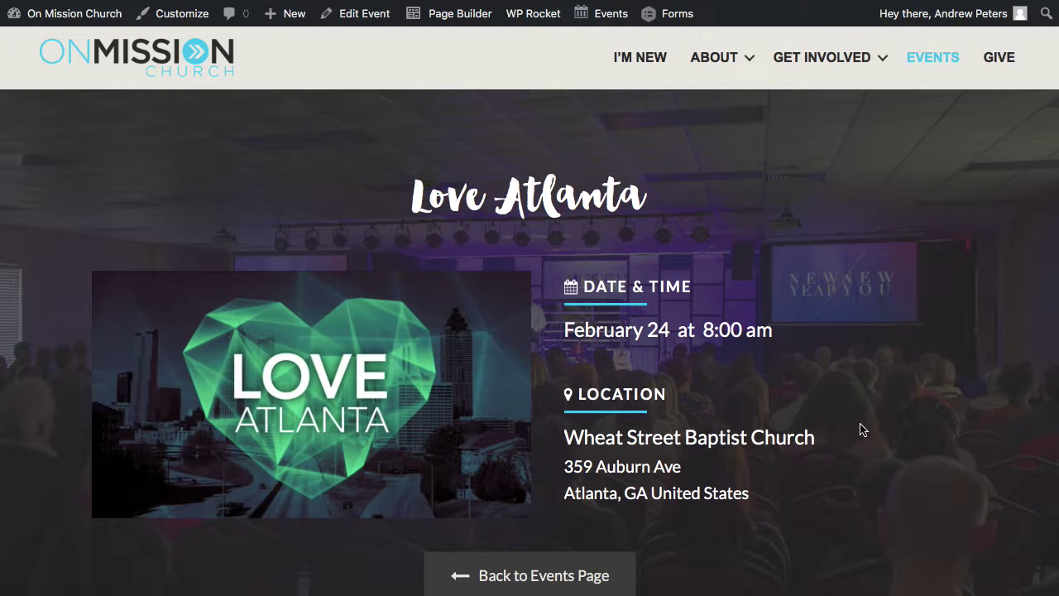
{"action": "scroll", "coordinate": [860, 428], "scroll_direction": "down", "scroll_amount": 5}
{"action": "scroll", "coordinate": [860, 428], "scroll_direction": "up", "scroll_amount": 2}
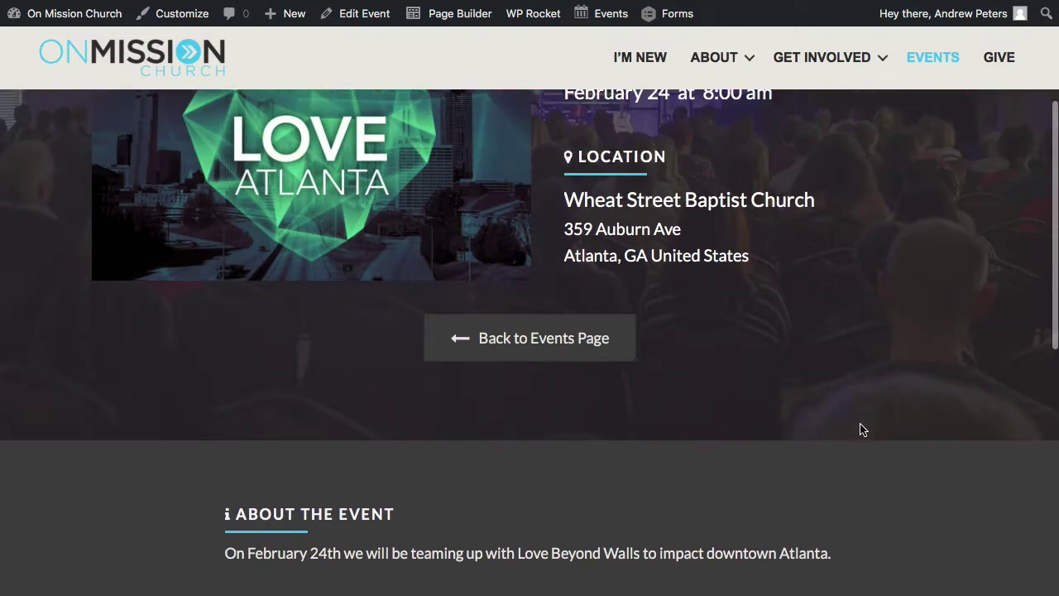
{"action": "scroll", "coordinate": [860, 428], "scroll_direction": "up", "scroll_amount": 3}
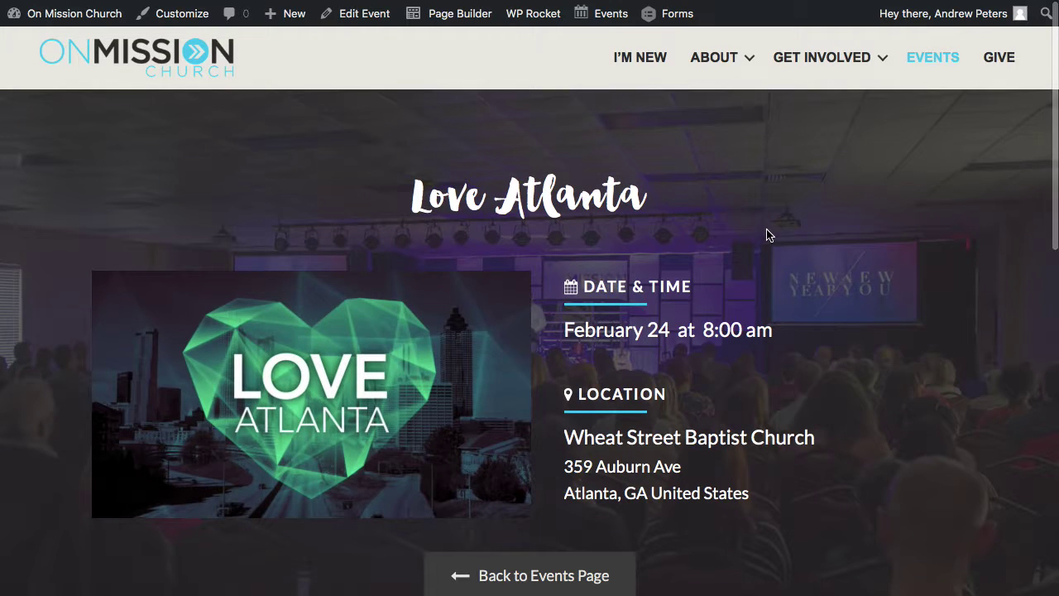
{"action": "mouse_move", "coordinate": [445, 20]}
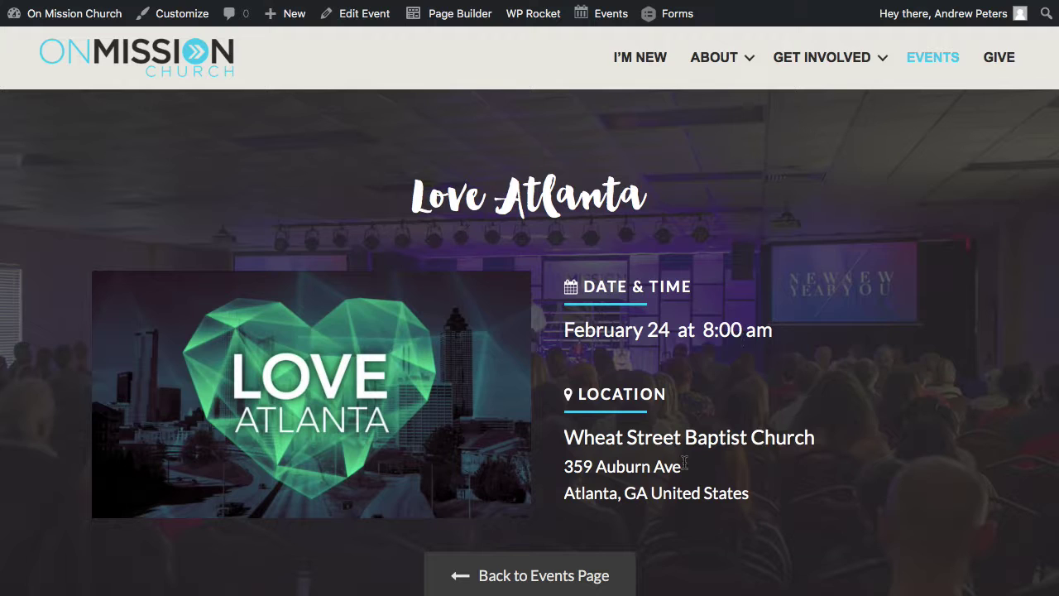
{"action": "scroll", "coordinate": [677, 484], "scroll_direction": "down", "scroll_amount": 1}
{"action": "scroll", "coordinate": [722, 456], "scroll_direction": "down", "scroll_amount": 10}
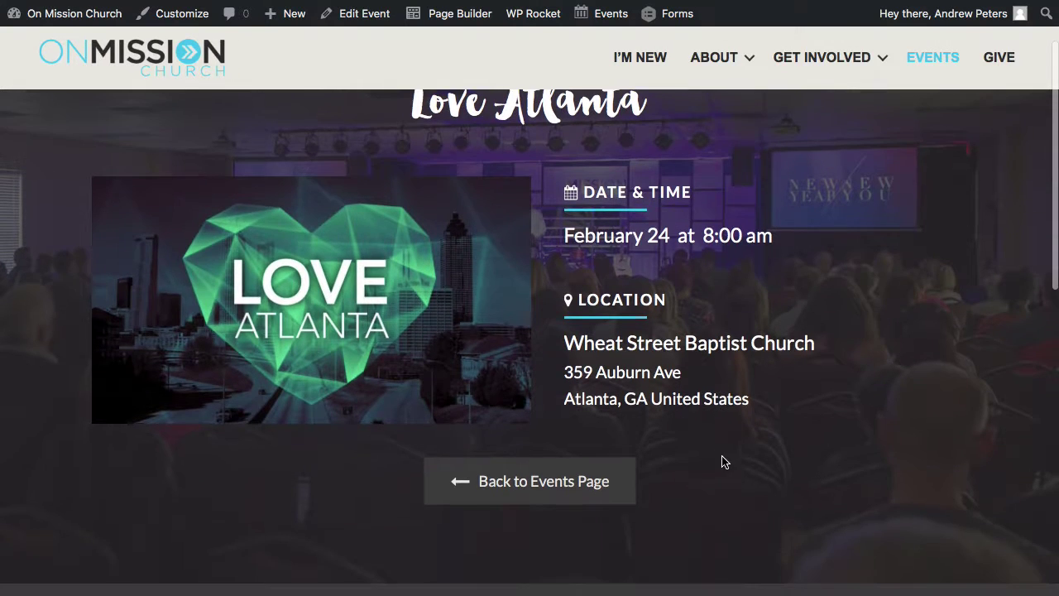
{"action": "scroll", "coordinate": [722, 461], "scroll_direction": "down", "scroll_amount": 6}
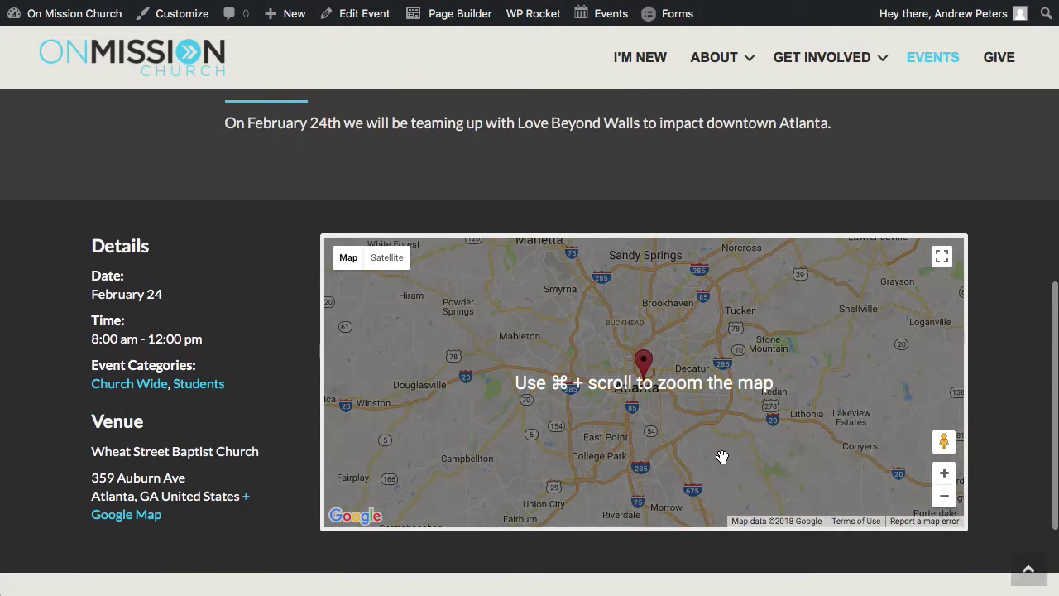
{"action": "scroll", "coordinate": [266, 291], "scroll_direction": "up", "scroll_amount": 17}
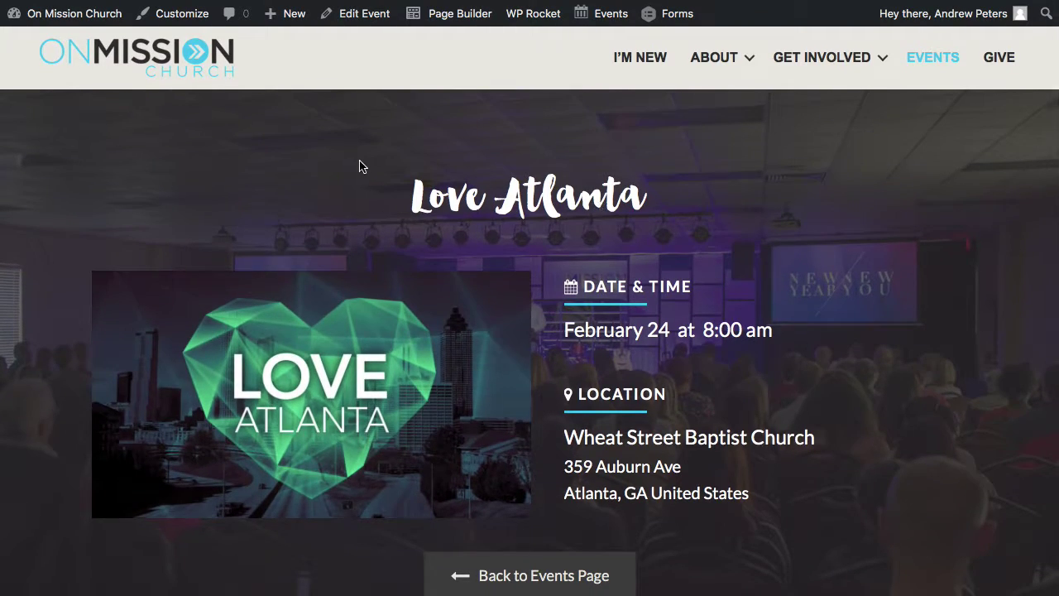
{"action": "mouse_move", "coordinate": [291, 26]}
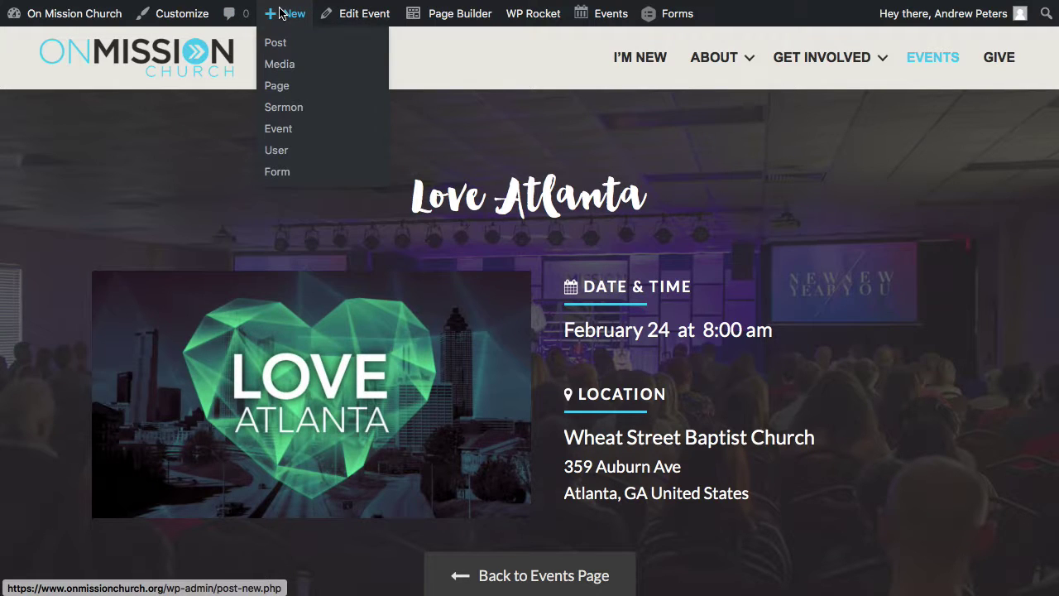
Choose Event from the + New menu to start a blank event.
{"action": "right_click", "coordinate": [278, 133]}
{"action": "key", "text": "Escape"}
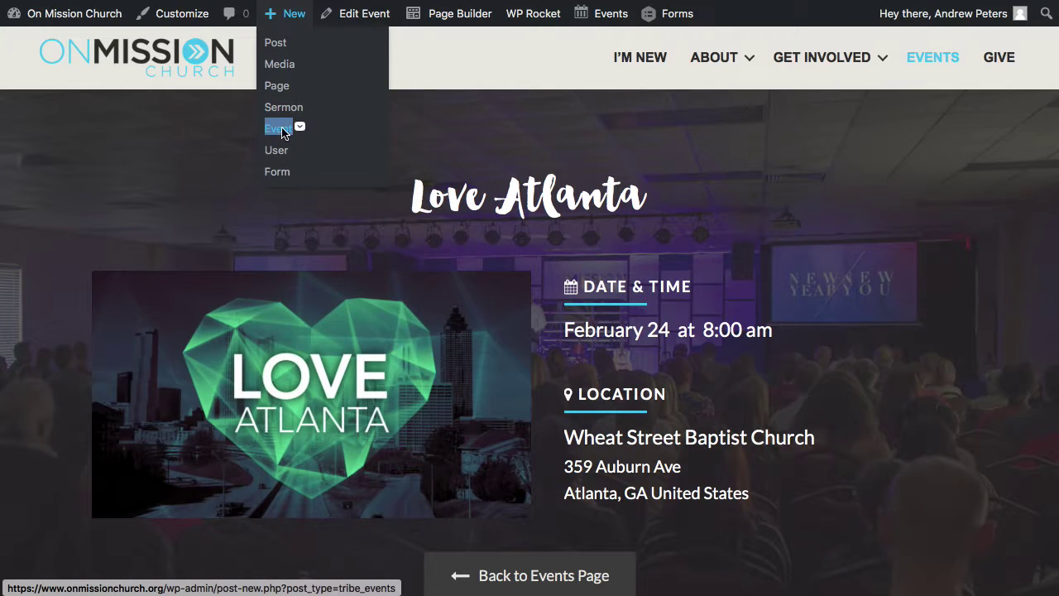
{"action": "left_click", "coordinate": [282, 133]}
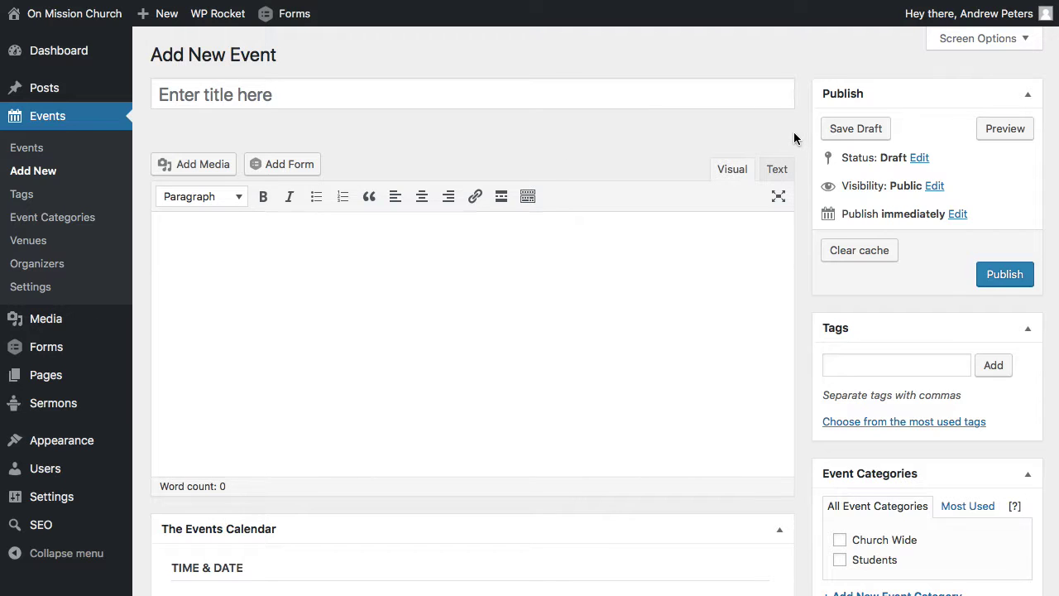
Enter the title 'Fun Event at OMC' and the description 'Here is where you put stuff about the event.'.
{"action": "left_click", "coordinate": [301, 104]}
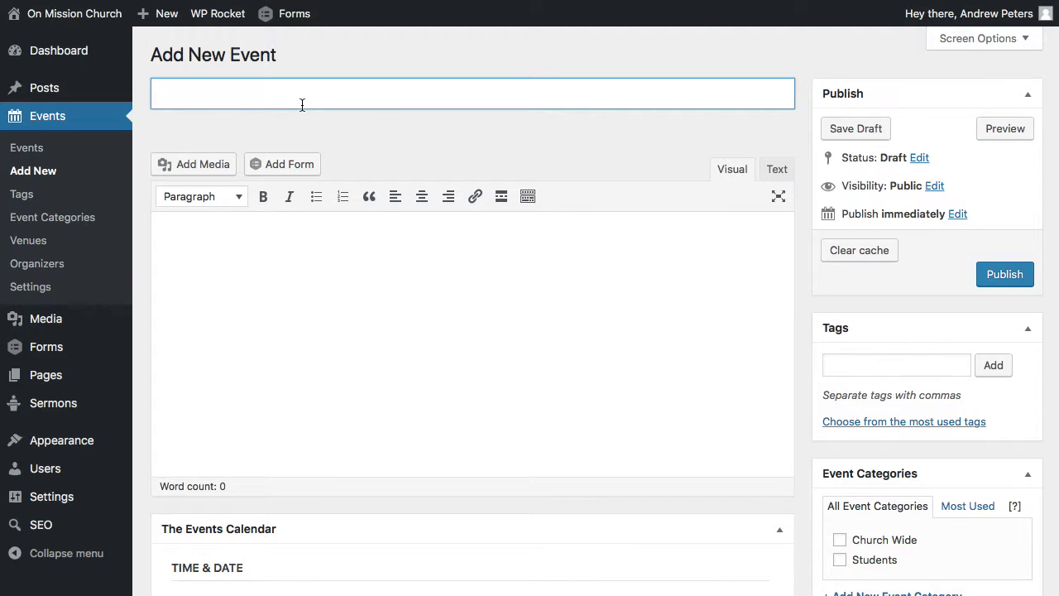
{"action": "type", "text": "Fun Event at "}
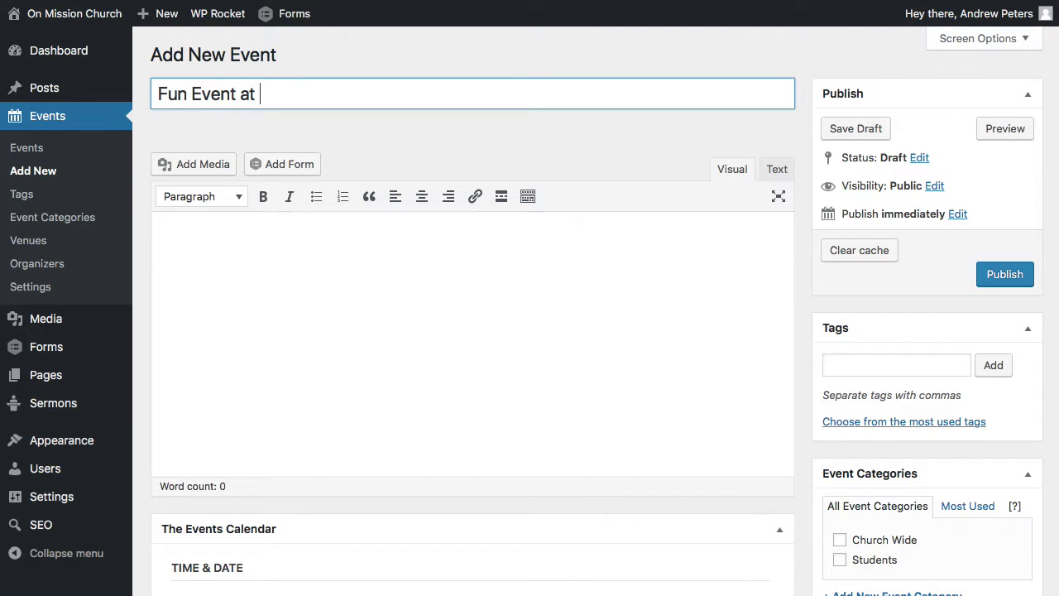
{"action": "type", "text": "oOMC"}
{"action": "left_click", "coordinate": [643, 256]}
{"action": "type", "text": "H"}
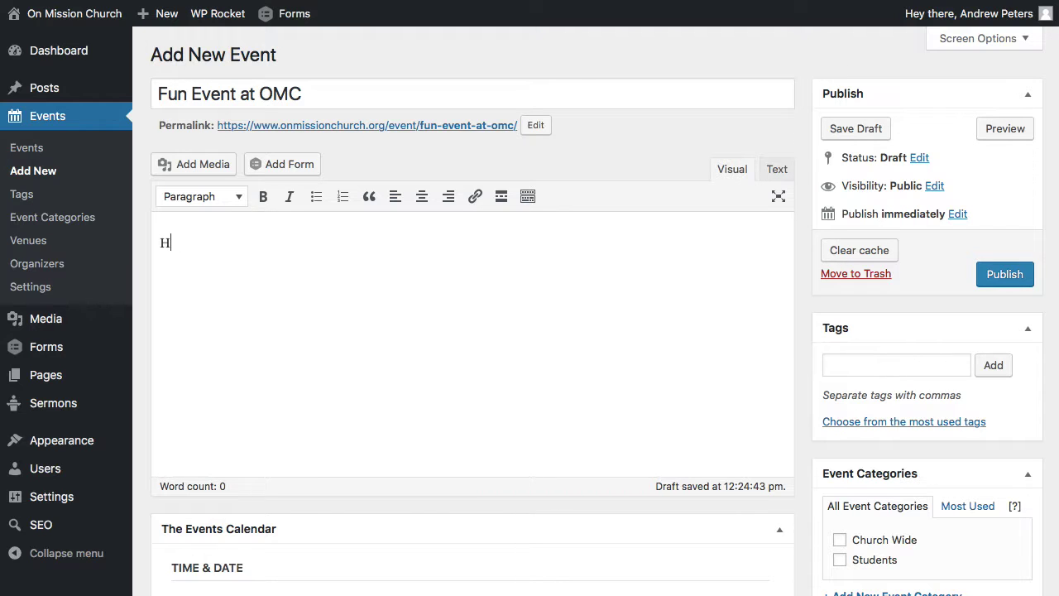
{"action": "type", "text": "ERE IS s where you put stuff ab"}
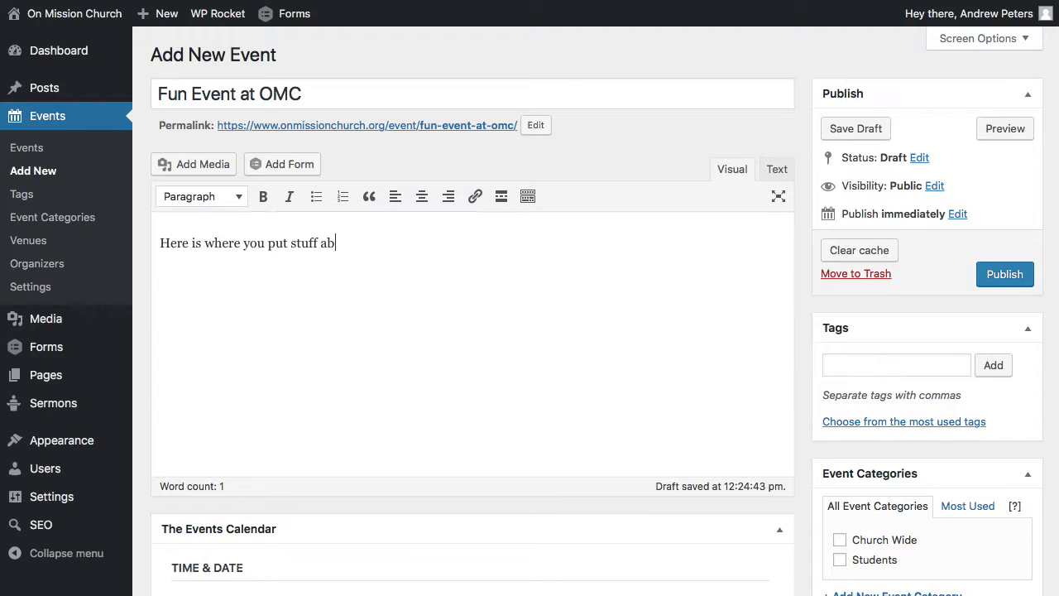
{"action": "type", "text": "out the event."}
{"action": "scroll", "coordinate": [802, 144], "scroll_direction": "down", "scroll_amount": 2}
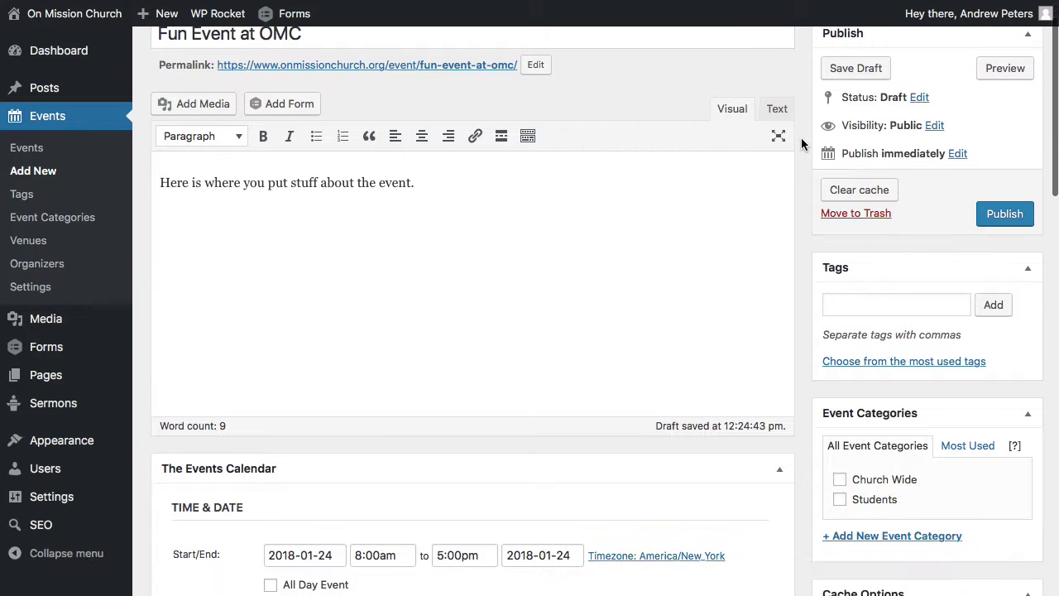
{"action": "scroll", "coordinate": [803, 144], "scroll_direction": "down", "scroll_amount": 1}
{"action": "scroll", "coordinate": [803, 144], "scroll_direction": "down", "scroll_amount": 2}
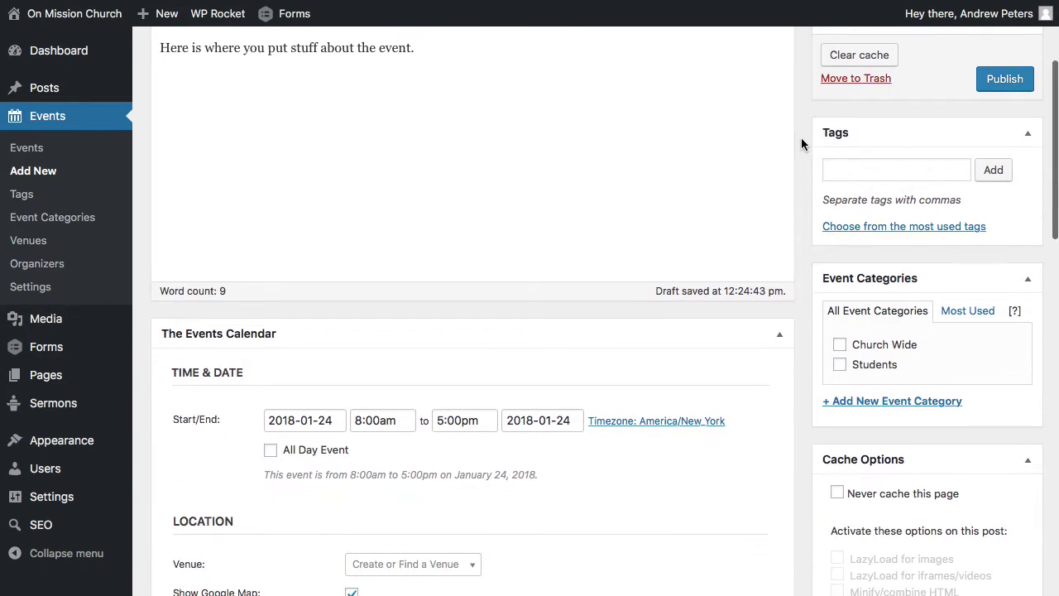
{"action": "scroll", "coordinate": [802, 144], "scroll_direction": "up", "scroll_amount": 5}
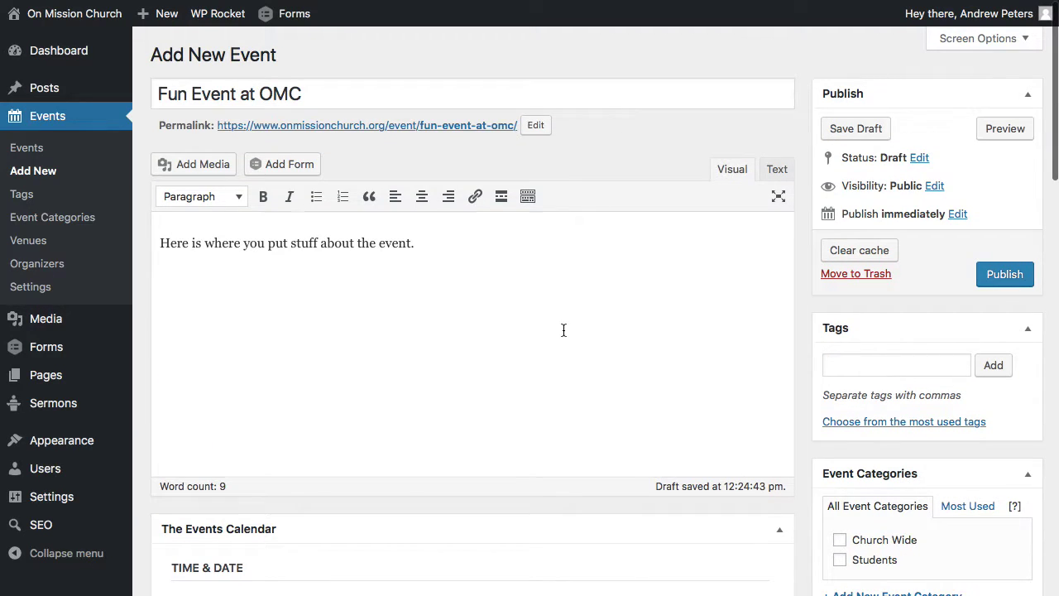
{"action": "scroll", "coordinate": [564, 330], "scroll_direction": "down", "scroll_amount": 15}
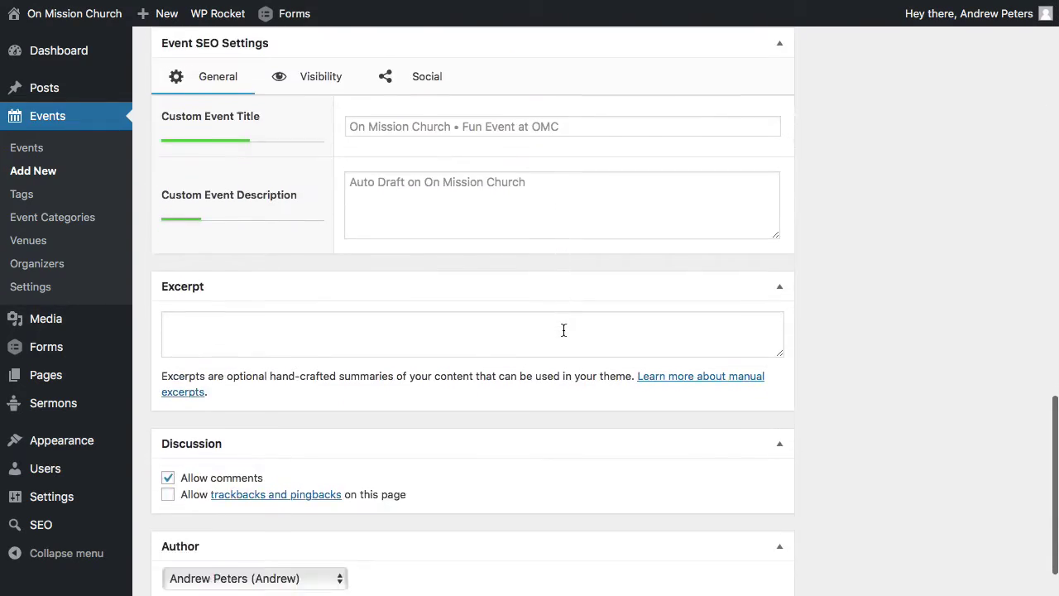
{"action": "scroll", "coordinate": [563, 330], "scroll_direction": "up", "scroll_amount": 15}
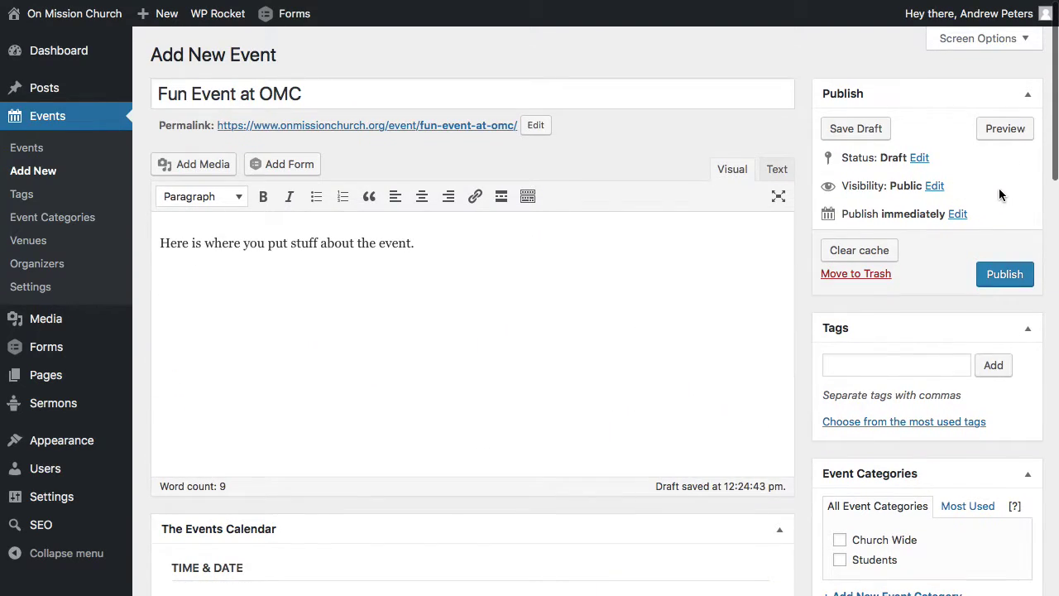
{"action": "scroll", "coordinate": [999, 193], "scroll_direction": "down", "scroll_amount": 10}
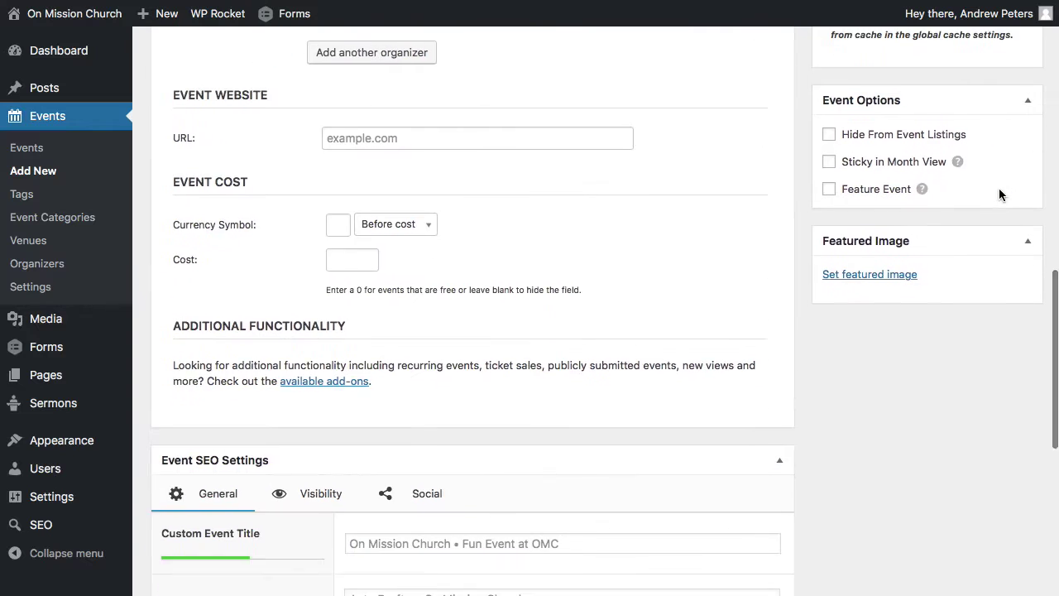
{"action": "scroll", "coordinate": [999, 193], "scroll_direction": "up", "scroll_amount": 10}
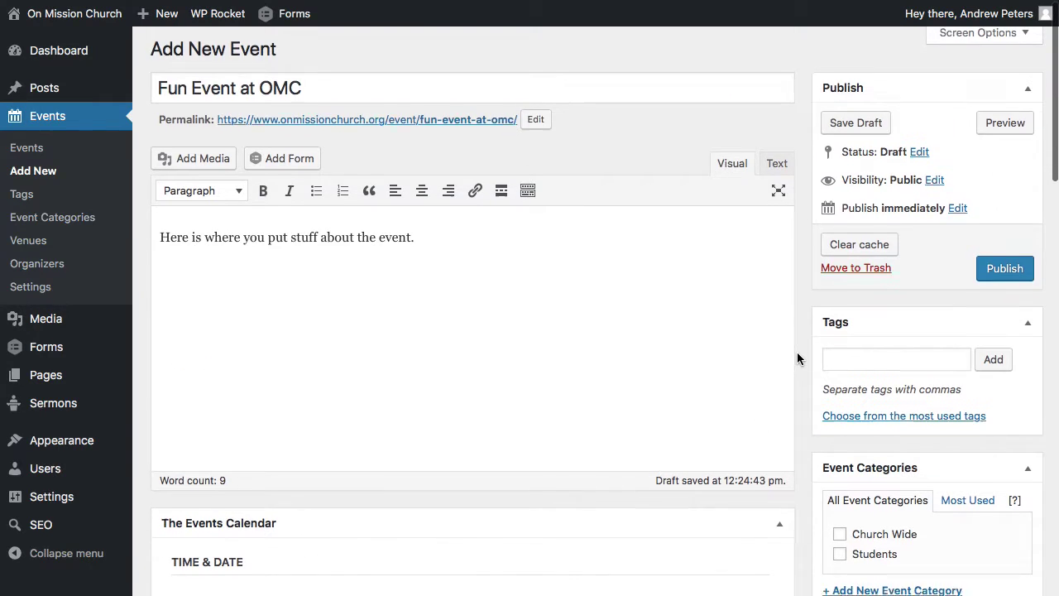
{"action": "scroll", "coordinate": [796, 354], "scroll_direction": "down", "scroll_amount": 5}
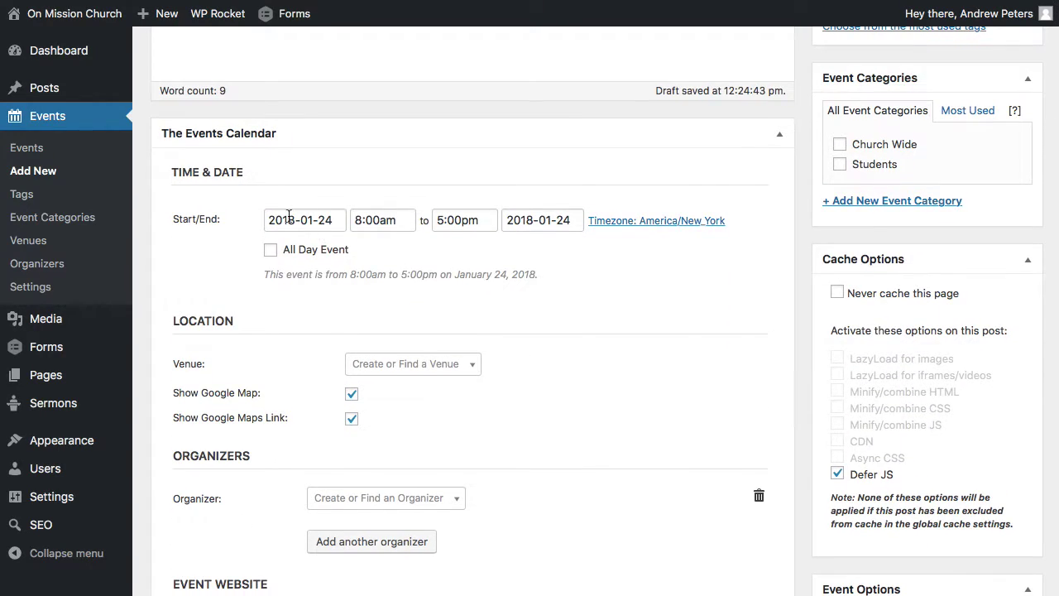
Set the start date to February 4, 2018, running from 10:00am to 11:00am.
{"action": "left_click", "coordinate": [312, 217]}
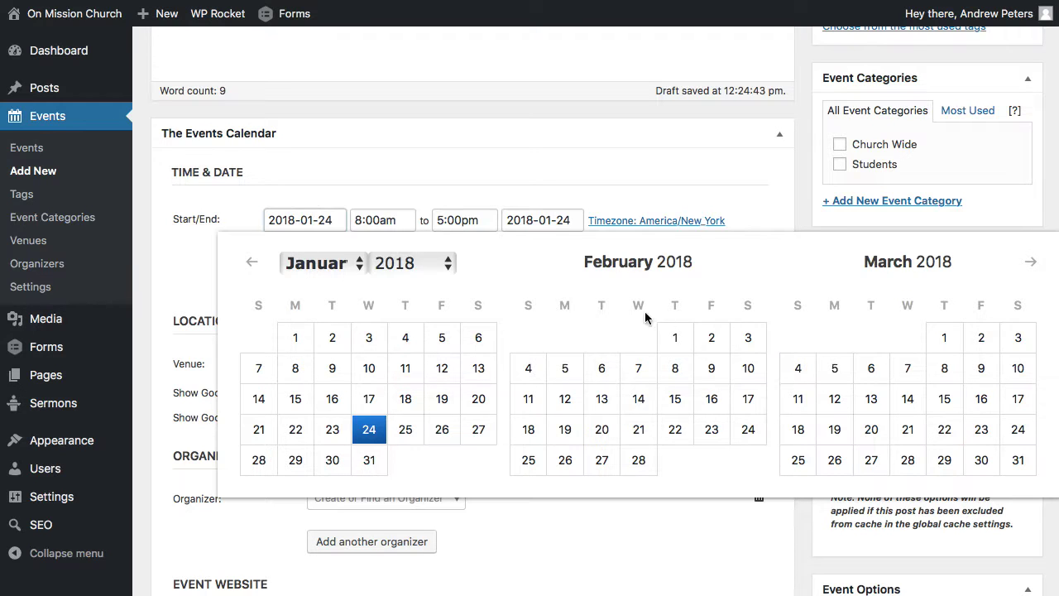
{"action": "left_click", "coordinate": [528, 371]}
{"action": "left_click", "coordinate": [380, 221]}
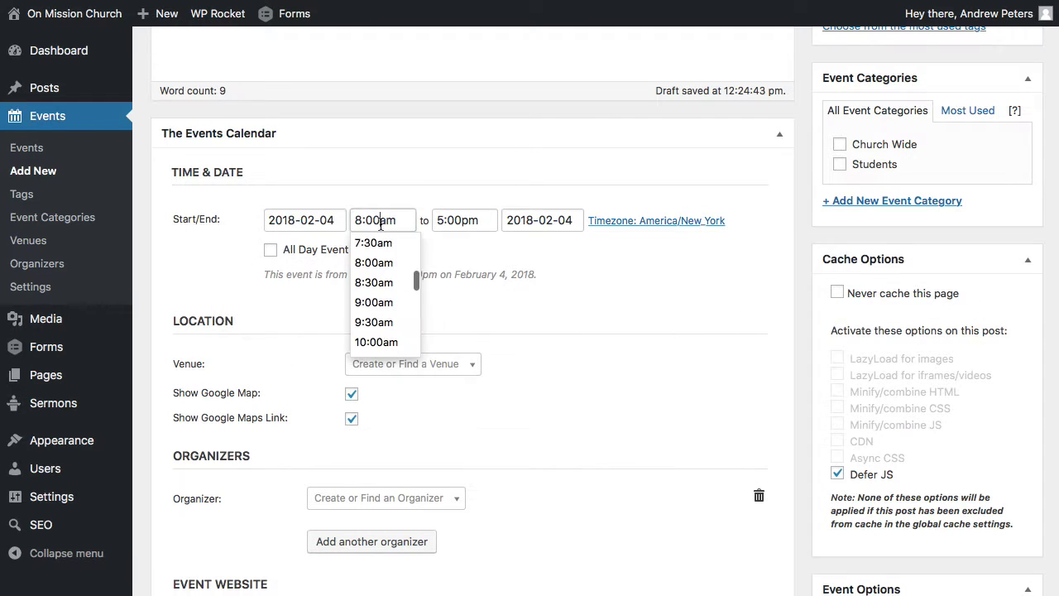
{"action": "scroll", "coordinate": [380, 285], "scroll_direction": "down", "scroll_amount": 3}
{"action": "left_click", "coordinate": [376, 273]}
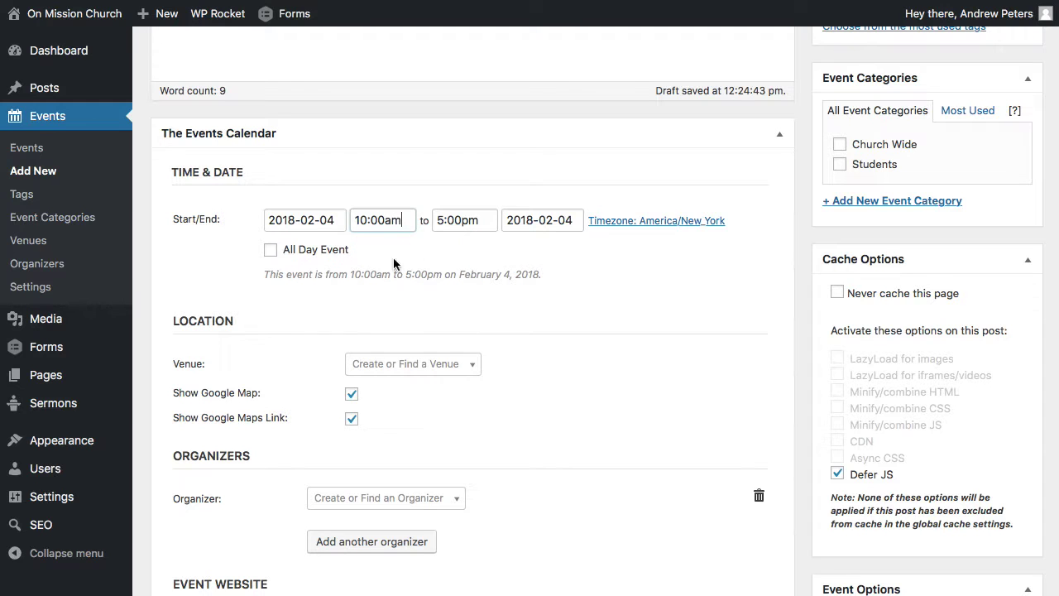
{"action": "left_click", "coordinate": [453, 218]}
{"action": "scroll", "coordinate": [455, 282], "scroll_direction": "up", "scroll_amount": 6}
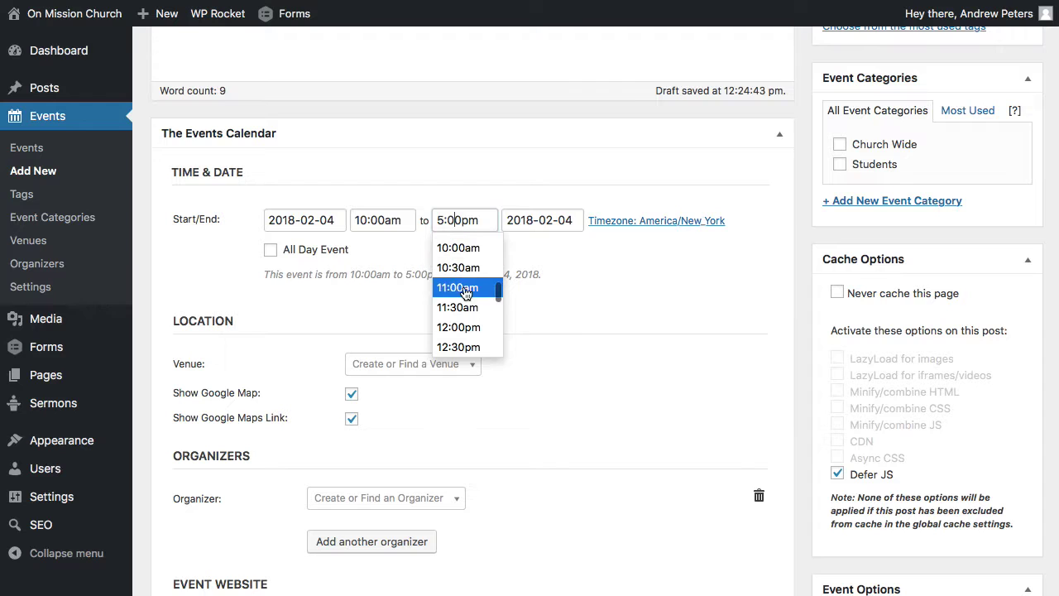
{"action": "left_click", "coordinate": [466, 291]}
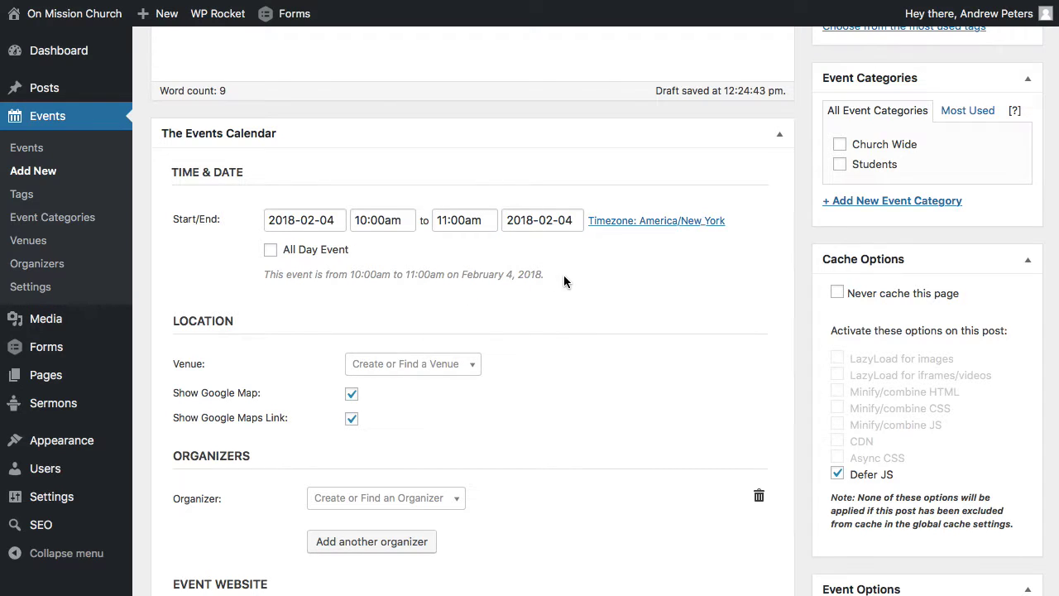
Set the end date to February 5 and leave All Day Event unticked.
{"action": "left_click", "coordinate": [537, 220]}
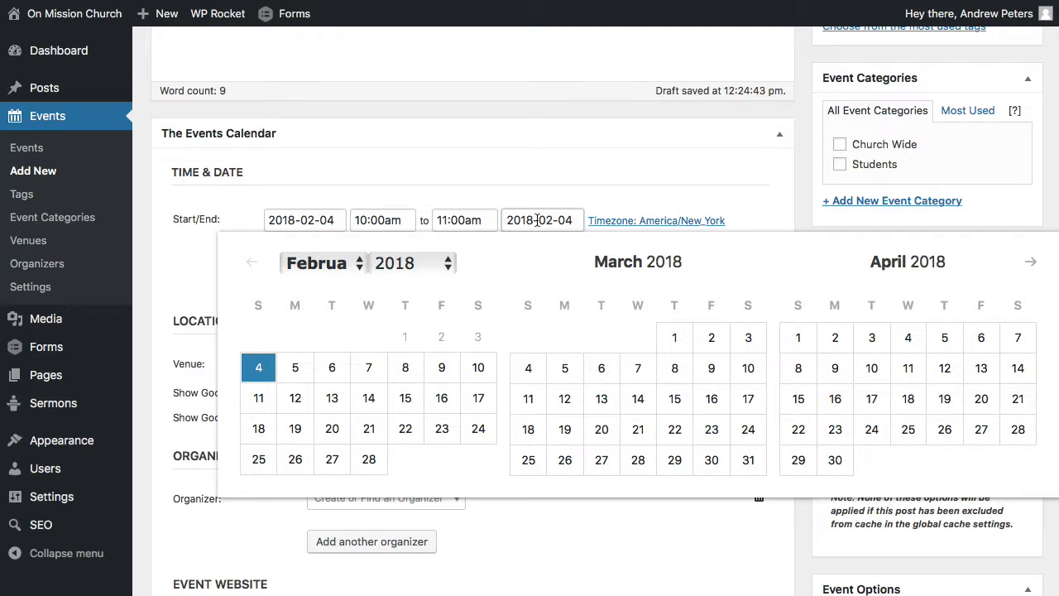
{"action": "left_click", "coordinate": [302, 368]}
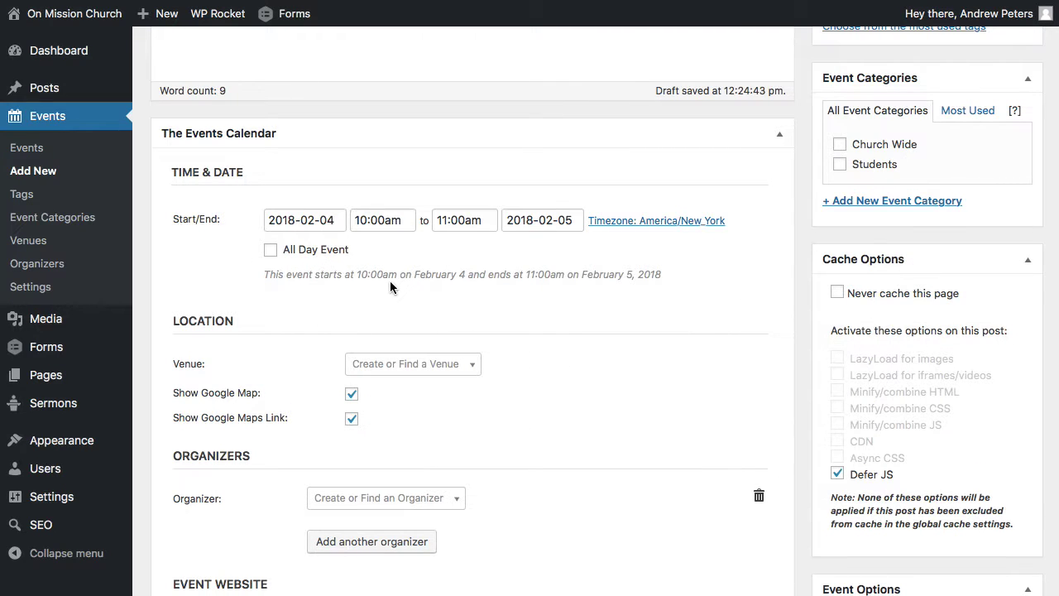
{"action": "left_click", "coordinate": [271, 251]}
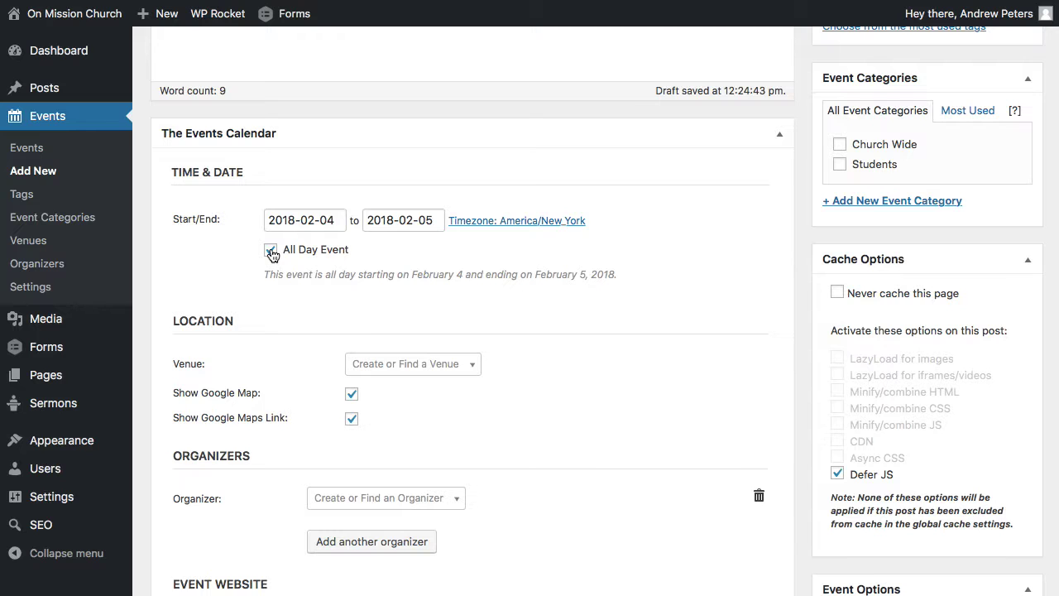
{"action": "left_click", "coordinate": [270, 251]}
{"action": "scroll", "coordinate": [250, 284], "scroll_direction": "down", "scroll_amount": 3}
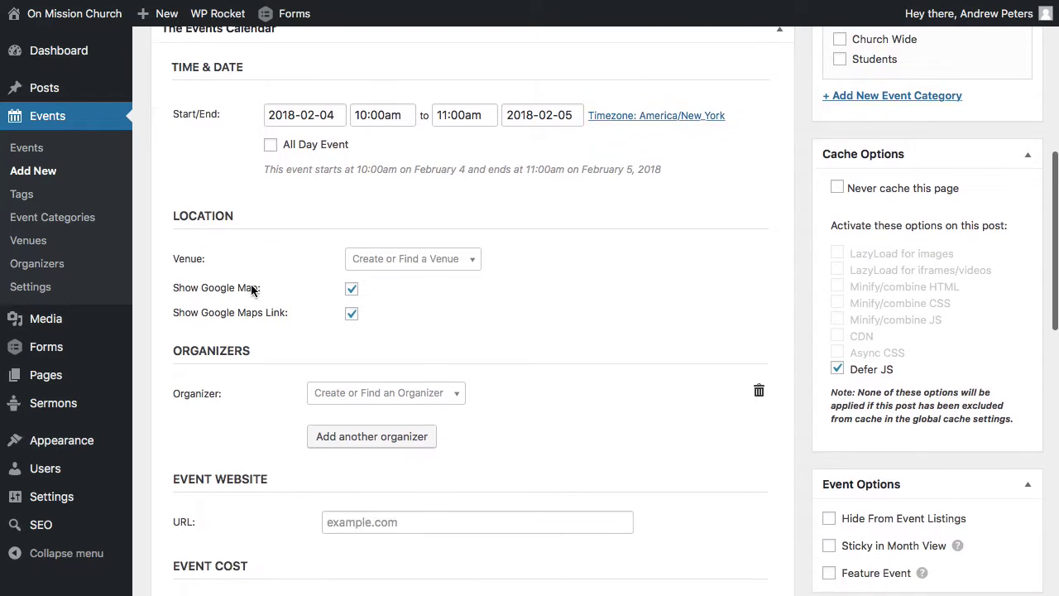
{"action": "left_click", "coordinate": [468, 257]}
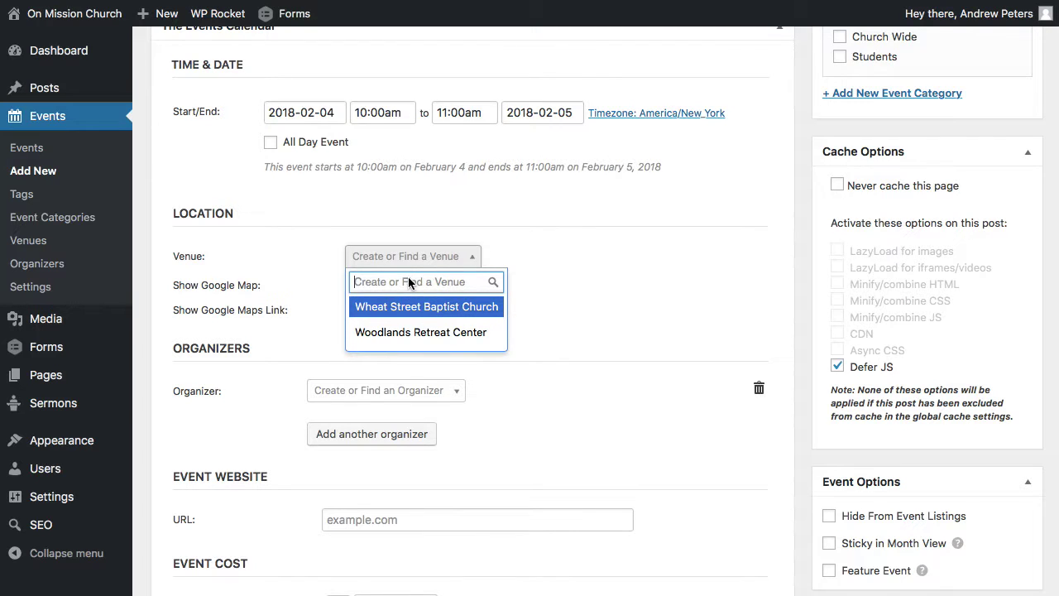
Create a new venue named My Place and enter its street address.
{"action": "type", "text": "My Place"}
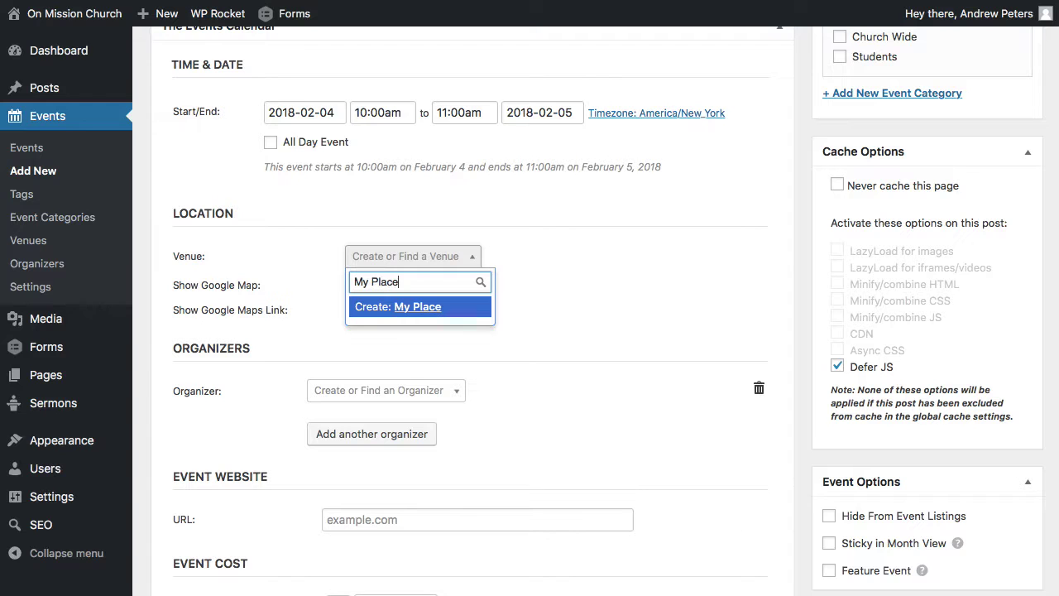
{"action": "left_click", "coordinate": [405, 310]}
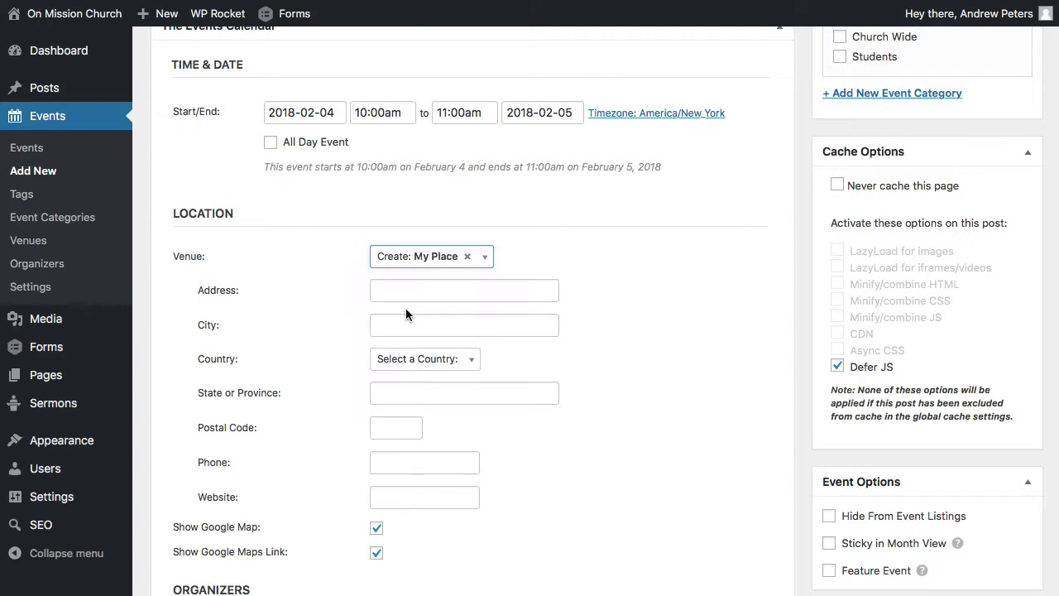
{"action": "scroll", "coordinate": [612, 310], "scroll_direction": "down", "scroll_amount": 3}
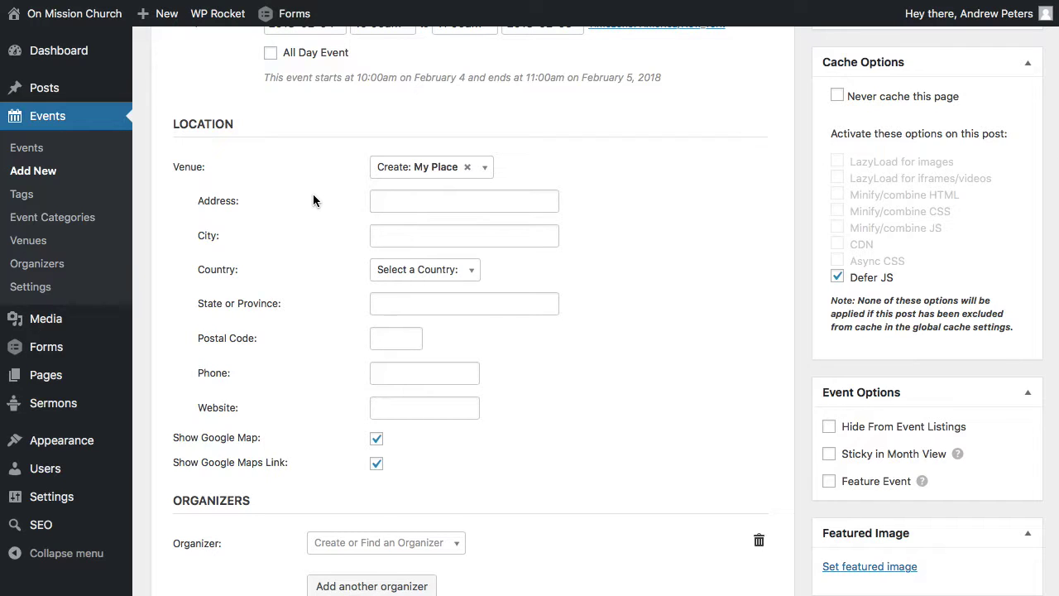
{"action": "left_click", "coordinate": [385, 201]}
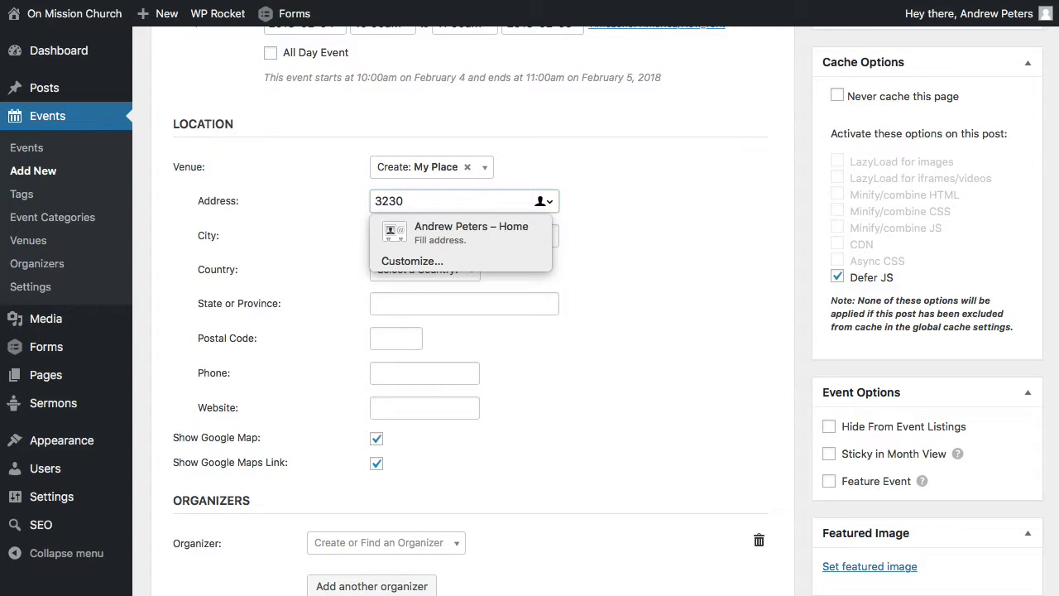
{"action": "key", "text": "BackSpace"}
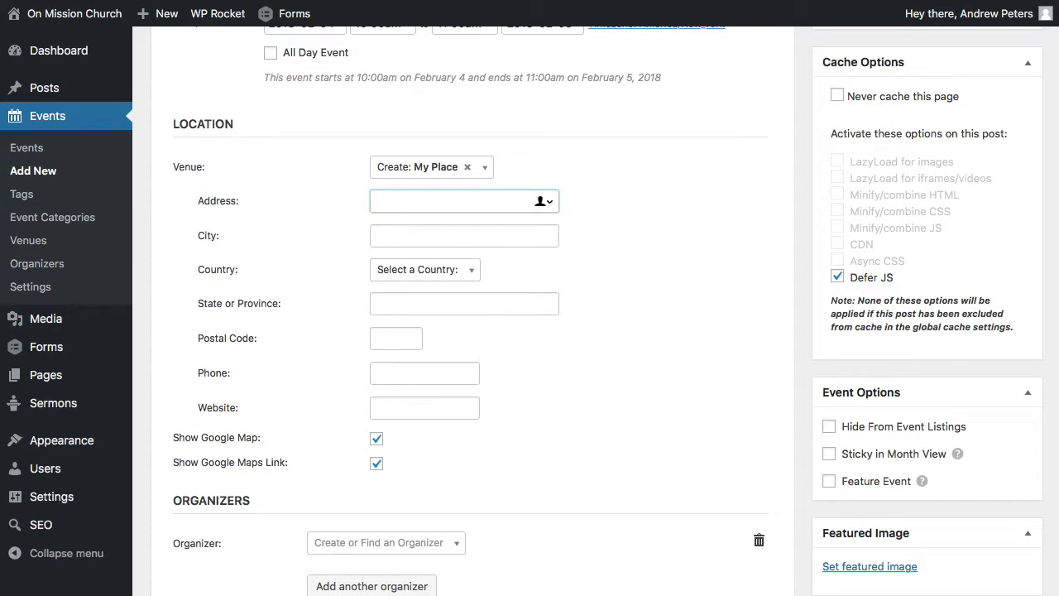
{"action": "key", "text": "Tab"}
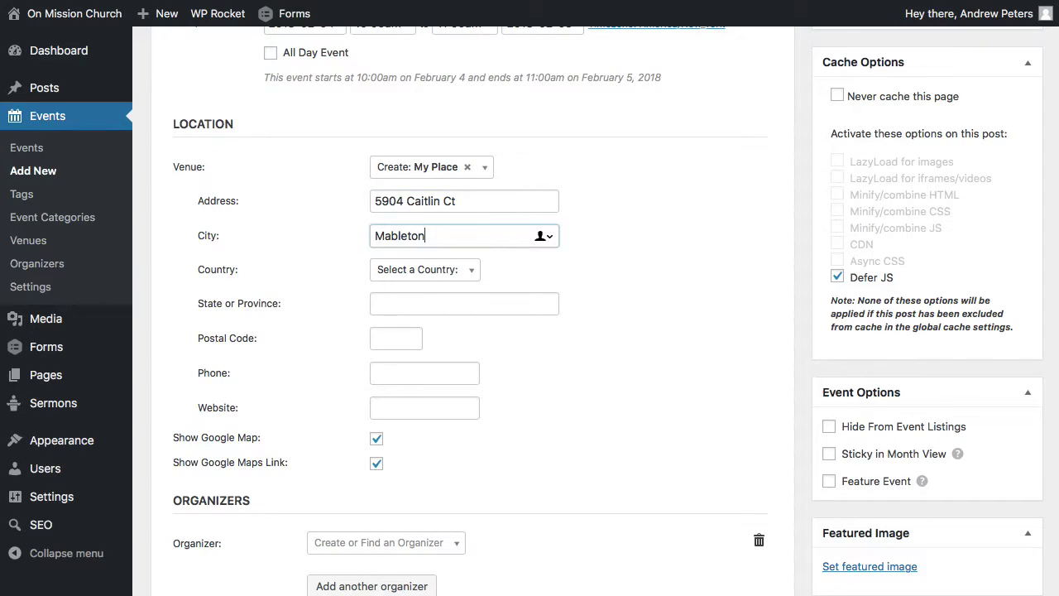
Set the venue's country to United States and state to Georgia, and fill in its postal code.
{"action": "left_click", "coordinate": [427, 271]}
{"action": "type", "text": "un"}
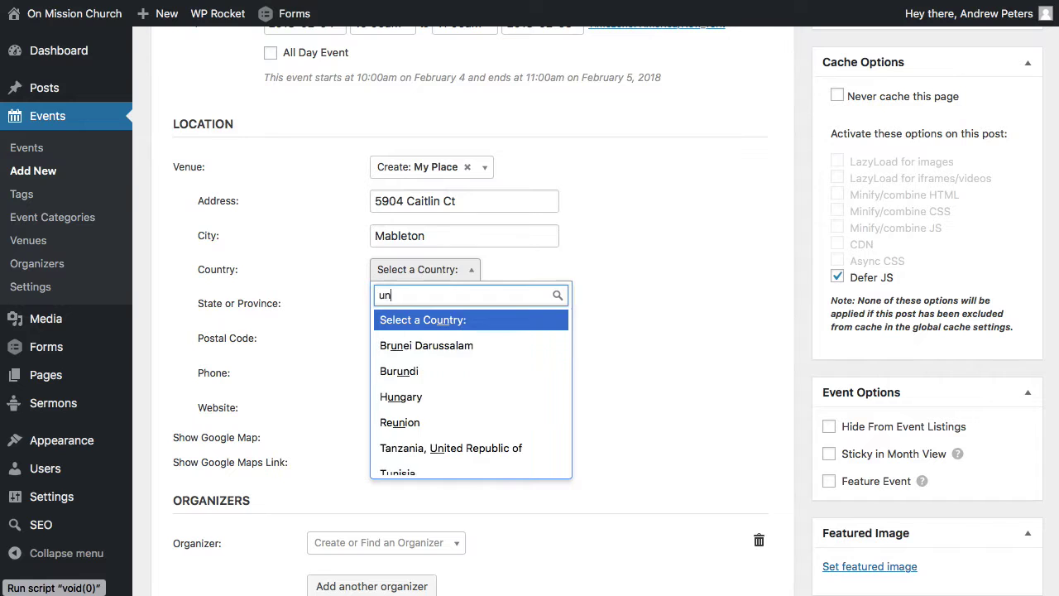
{"action": "type", "text": "ited"}
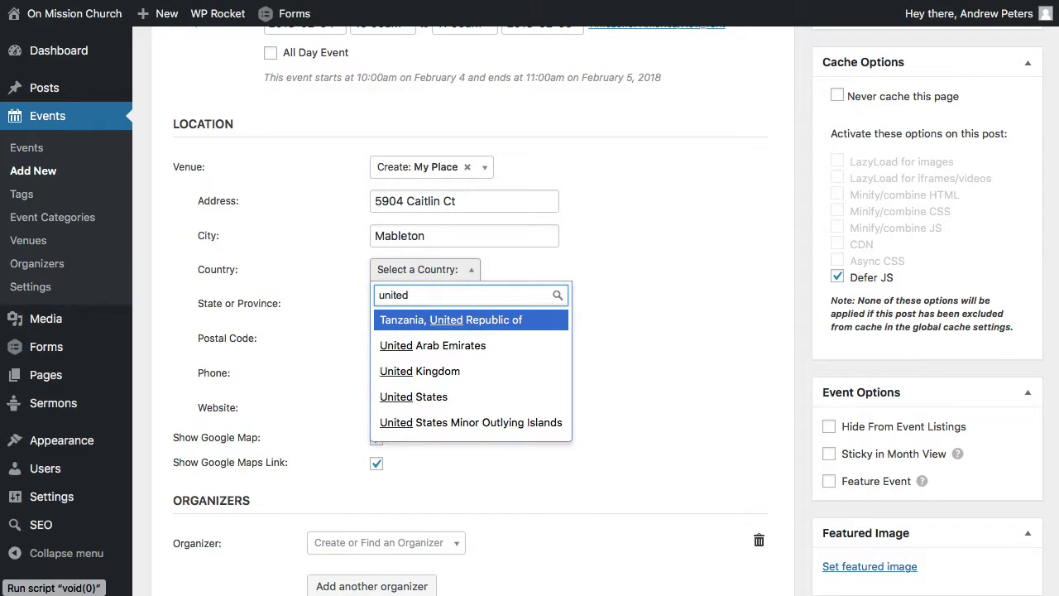
{"action": "left_click", "coordinate": [423, 398]}
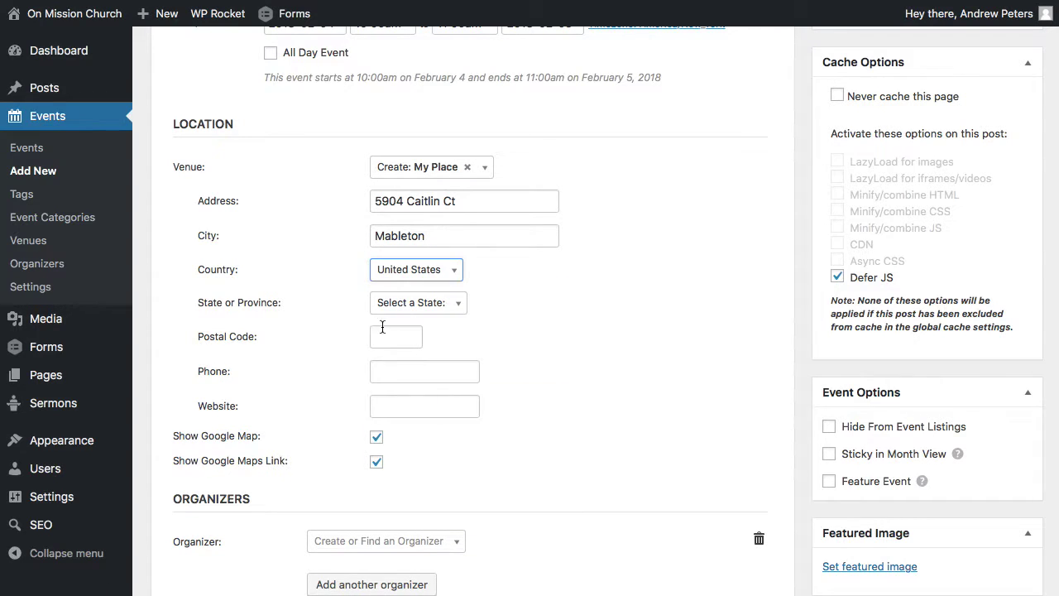
{"action": "left_click", "coordinate": [411, 305]}
{"action": "type", "text": "g"}
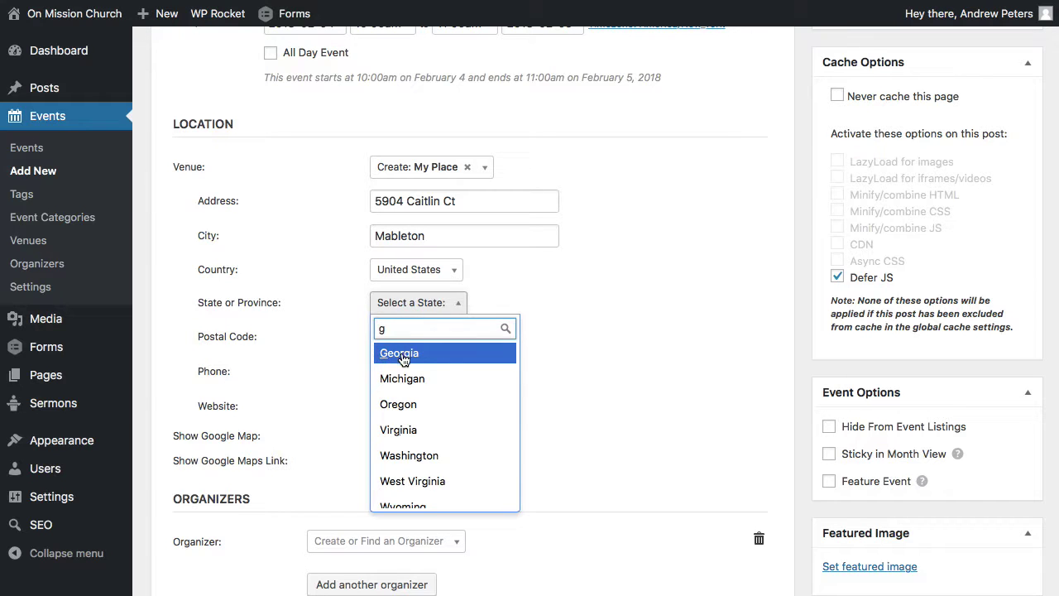
{"action": "left_click", "coordinate": [403, 354]}
{"action": "left_click", "coordinate": [401, 339]}
{"action": "type", "text": "30"}
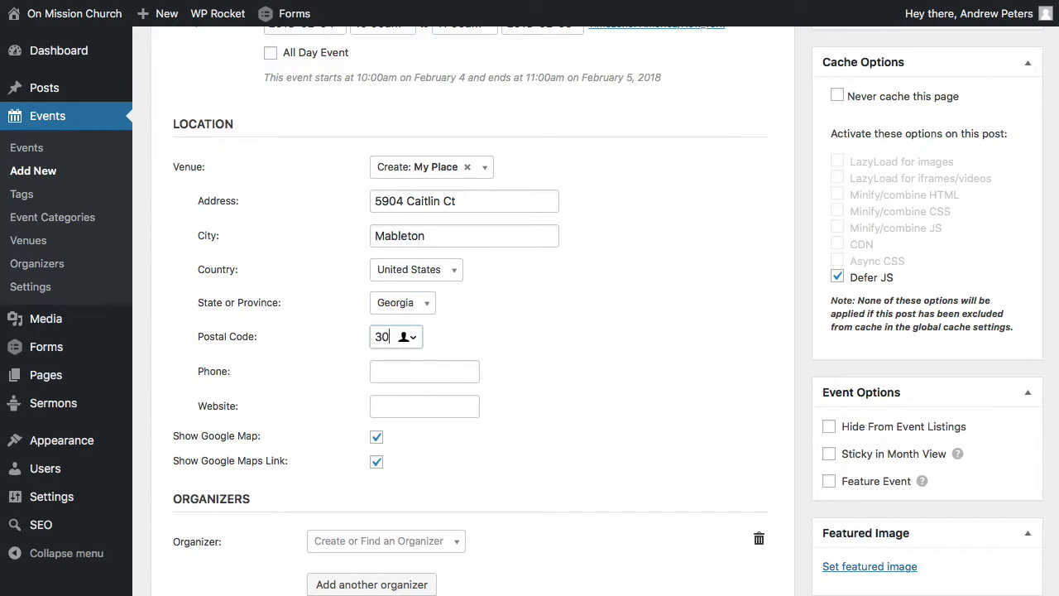
{"action": "type", "text": "126"}
{"action": "left_click", "coordinate": [569, 374]}
{"action": "scroll", "coordinate": [569, 374], "scroll_direction": "down", "scroll_amount": 1}
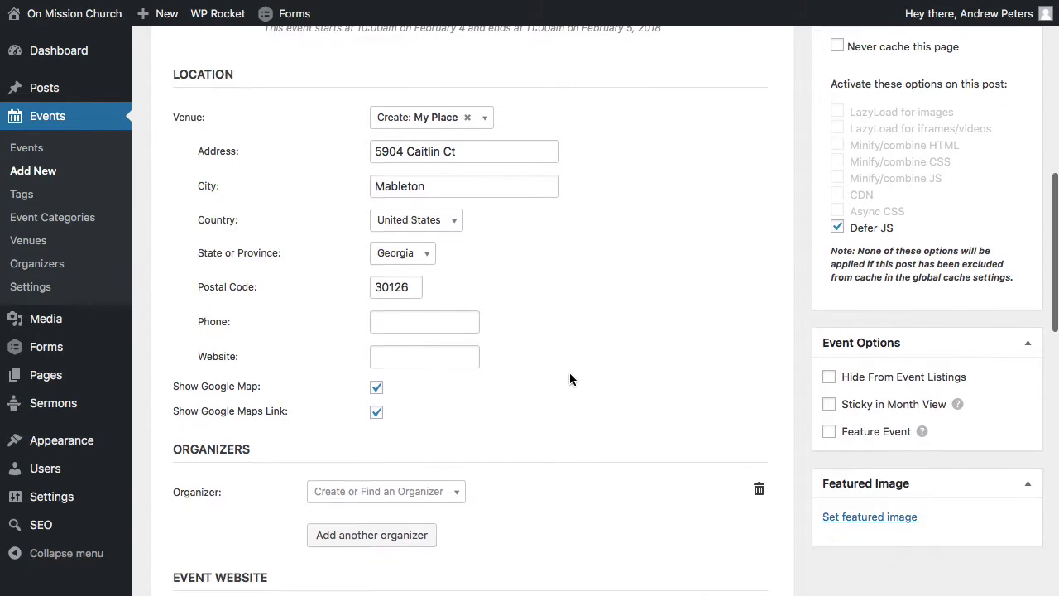
{"action": "scroll", "coordinate": [496, 380], "scroll_direction": "down", "scroll_amount": 1}
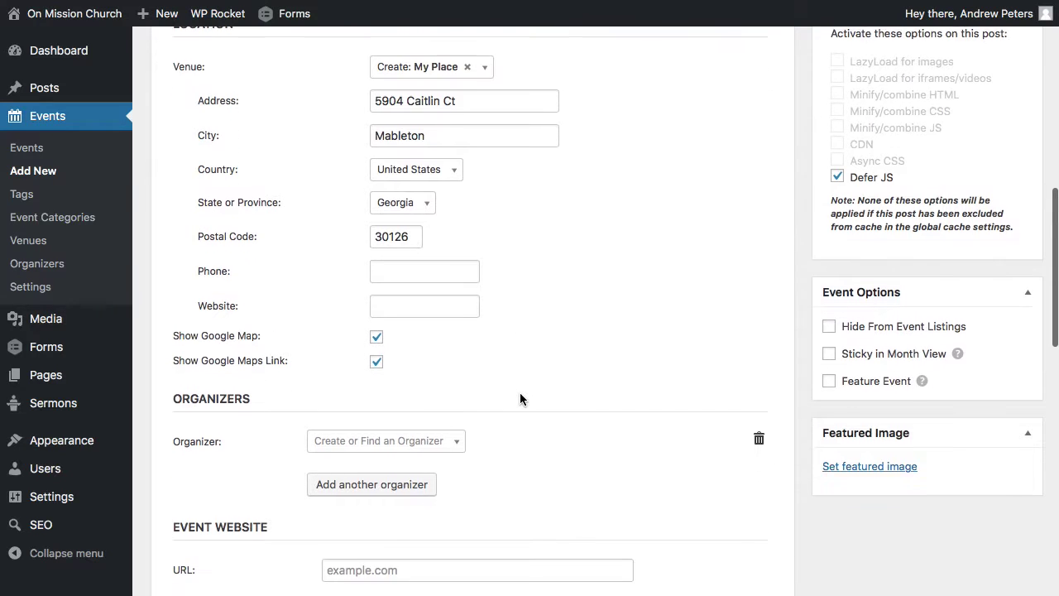
{"action": "scroll", "coordinate": [486, 373], "scroll_direction": "down", "scroll_amount": 1}
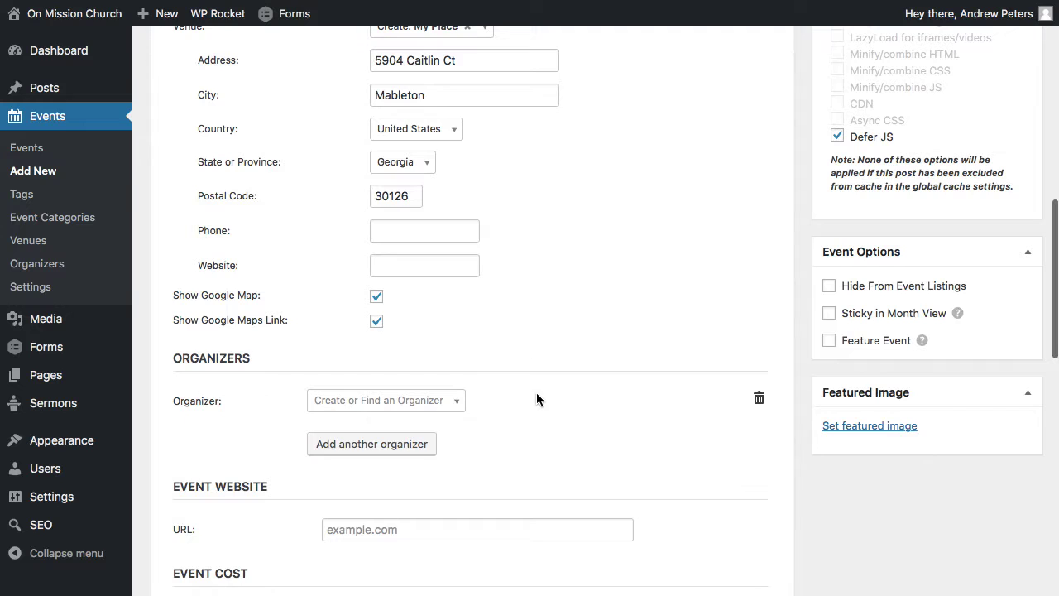
{"action": "scroll", "coordinate": [538, 397], "scroll_direction": "down", "scroll_amount": 3}
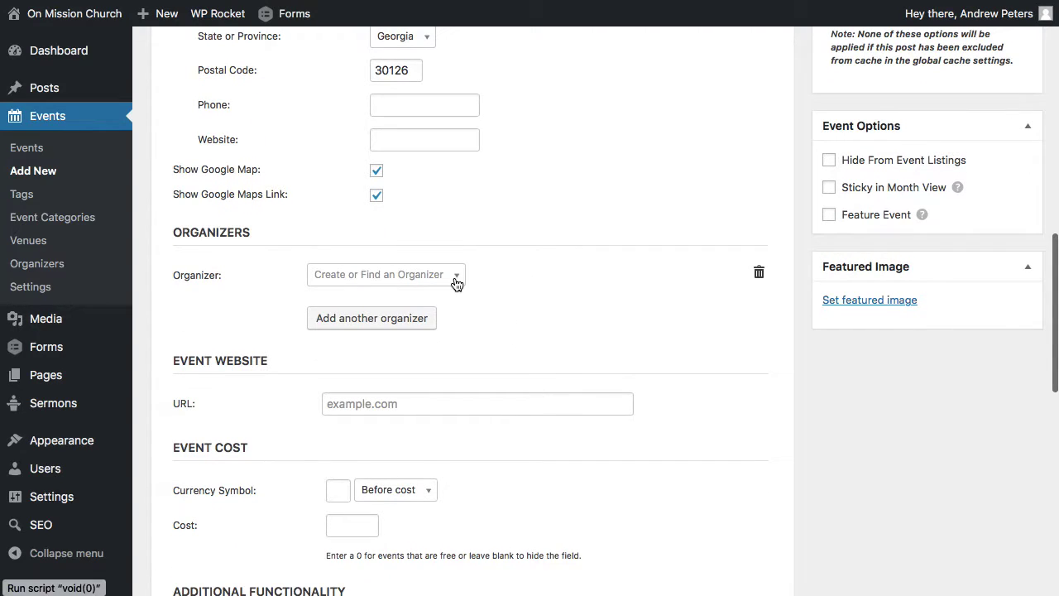
{"action": "left_click", "coordinate": [456, 278]}
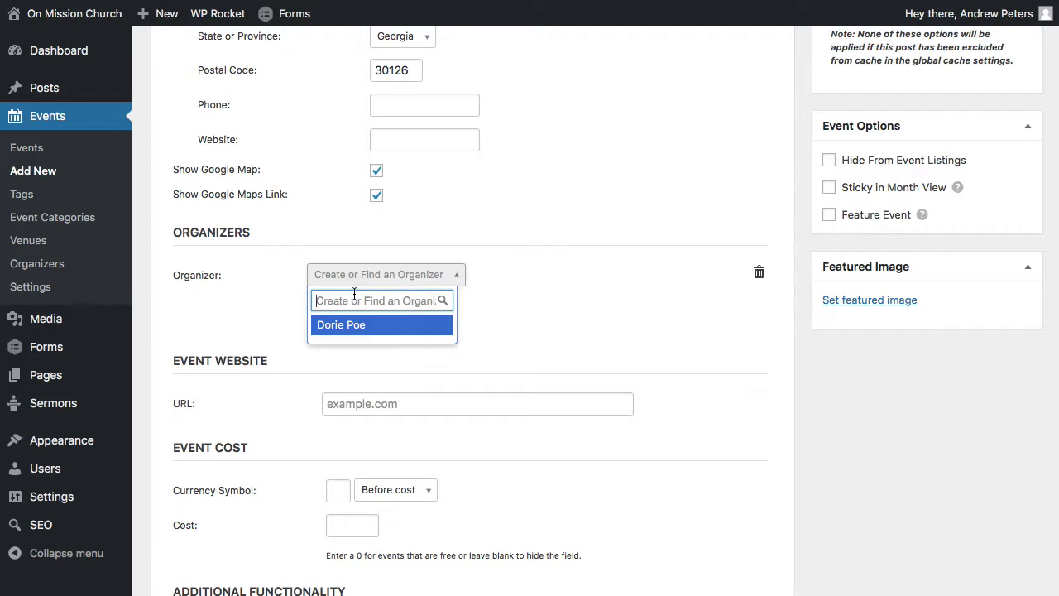
{"action": "left_click", "coordinate": [533, 302]}
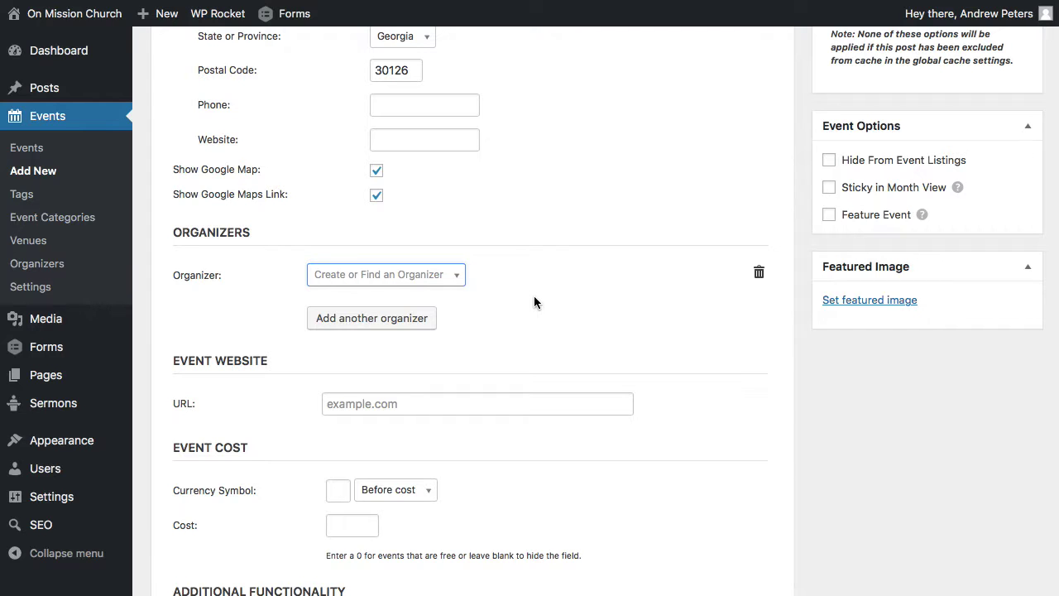
{"action": "scroll", "coordinate": [508, 272], "scroll_direction": "down", "scroll_amount": 3}
{"action": "scroll", "coordinate": [669, 320], "scroll_direction": "down", "scroll_amount": 3}
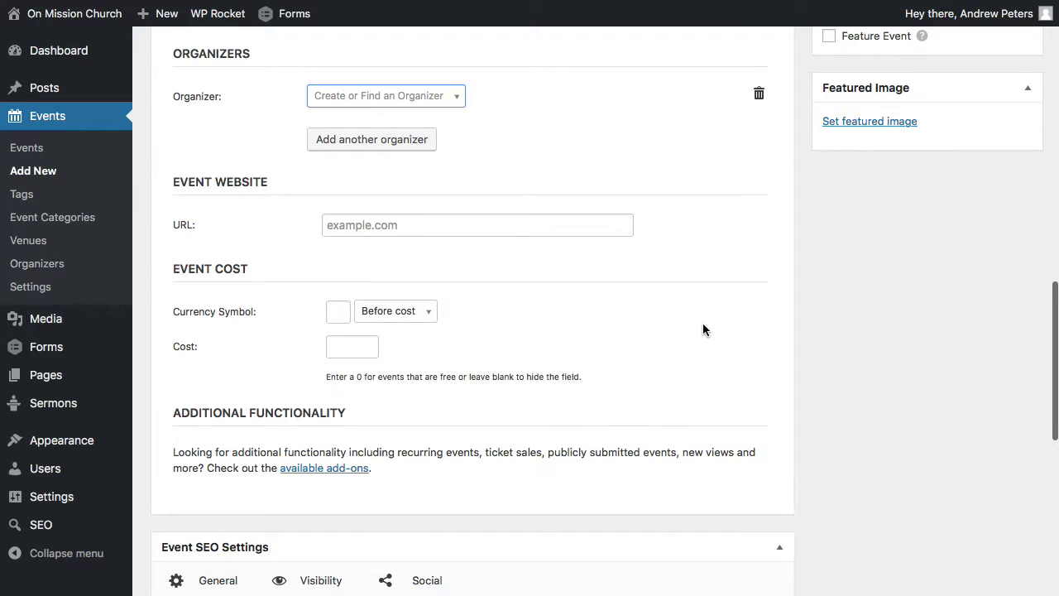
{"action": "scroll", "coordinate": [703, 329], "scroll_direction": "down", "scroll_amount": 5}
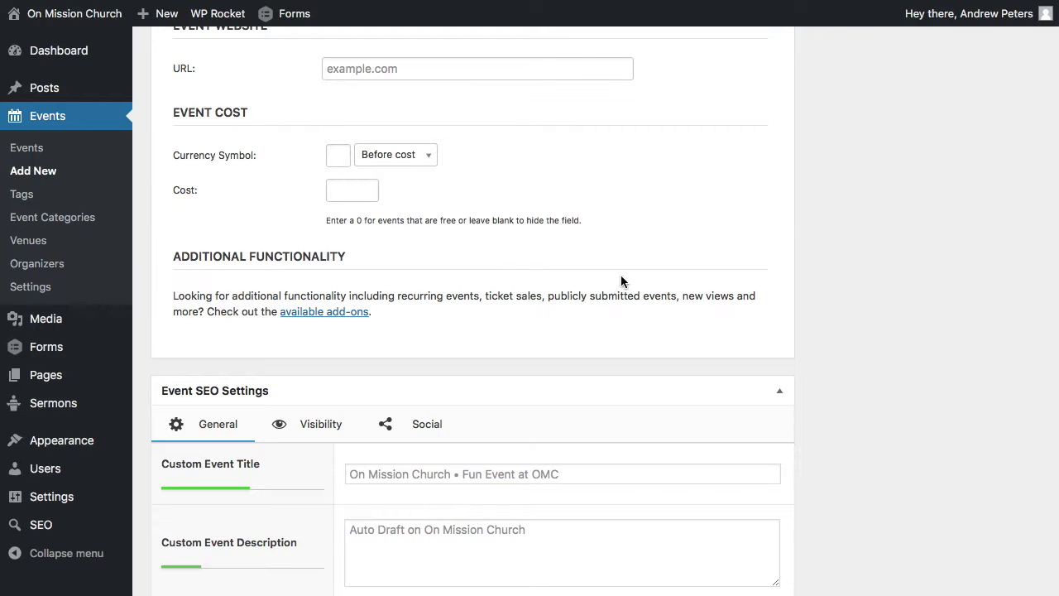
{"action": "scroll", "coordinate": [793, 213], "scroll_direction": "down", "scroll_amount": 5}
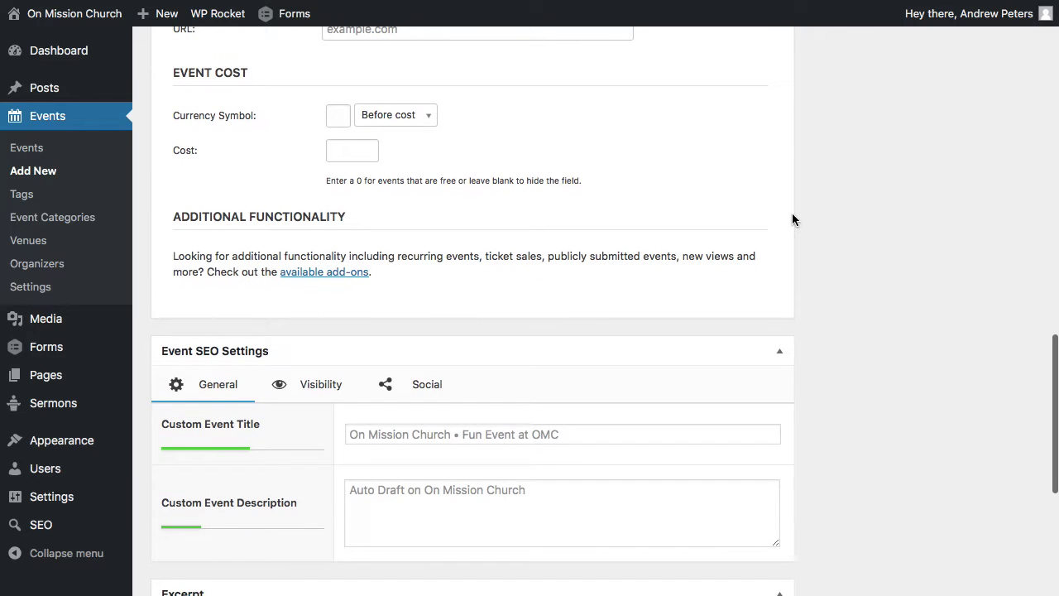
{"action": "scroll", "coordinate": [792, 212], "scroll_direction": "down", "scroll_amount": 3}
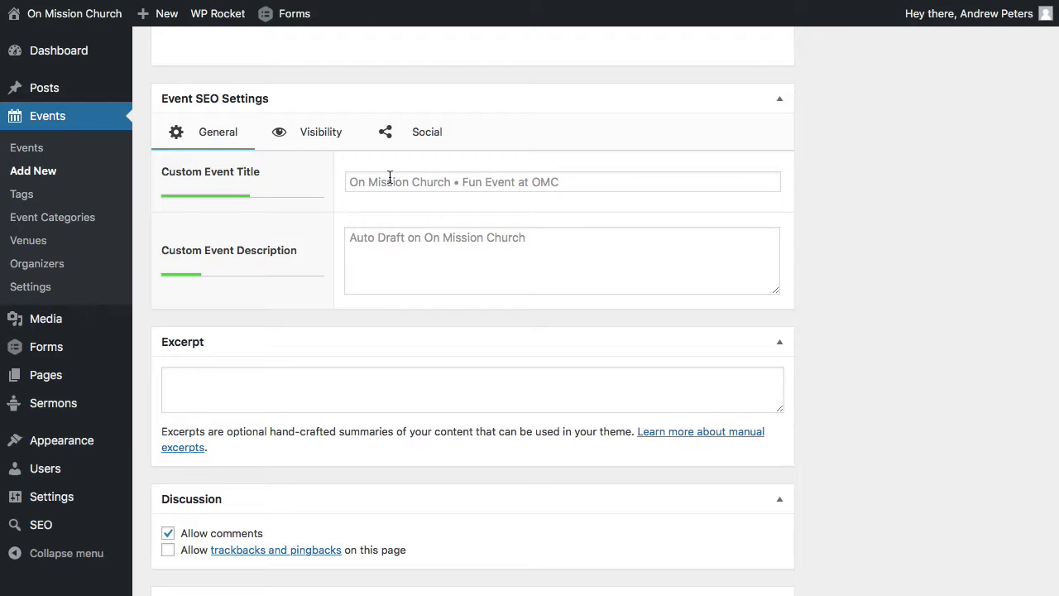
Edit the custom SEO title and set the custom SEO description to 'Event Description'.
{"action": "left_click", "coordinate": [390, 178]}
{"action": "type", "text": "On Mission Church • Fun "}
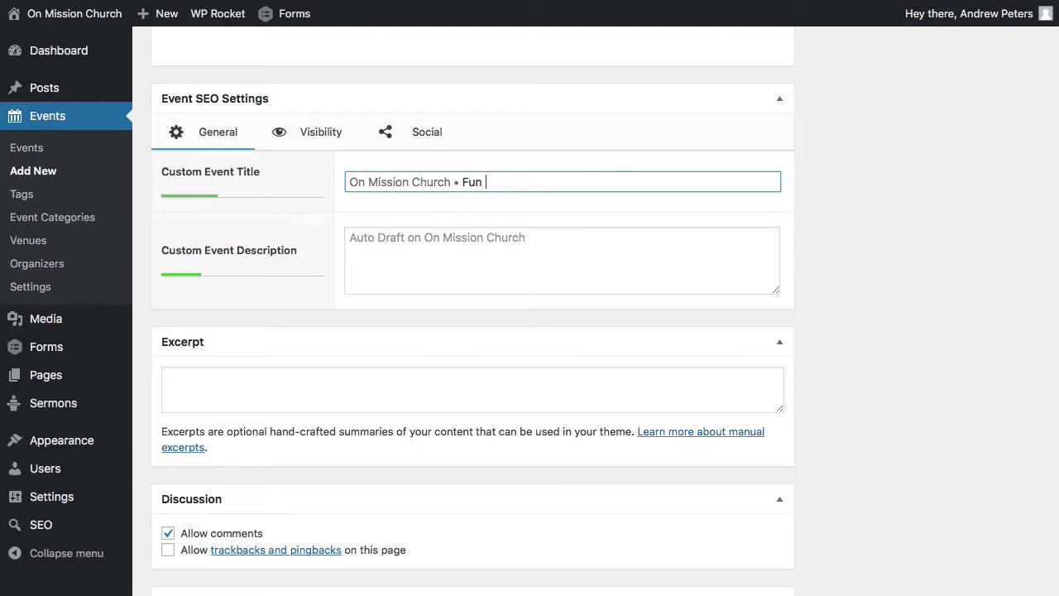
{"action": "type", "text": "Event"}
{"action": "left_click", "coordinate": [418, 237]}
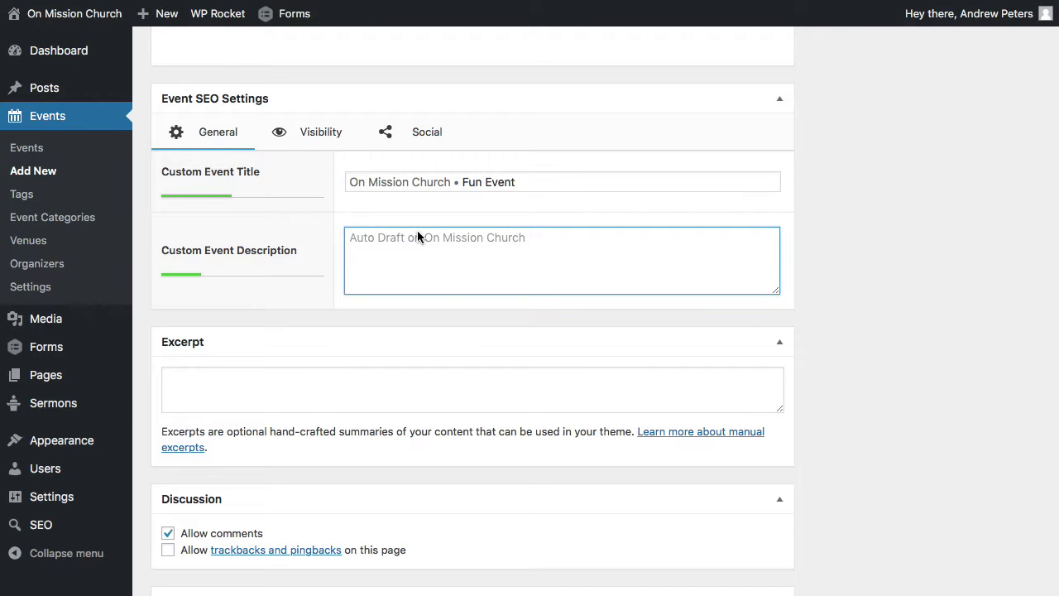
{"action": "type", "text": "Event Description"}
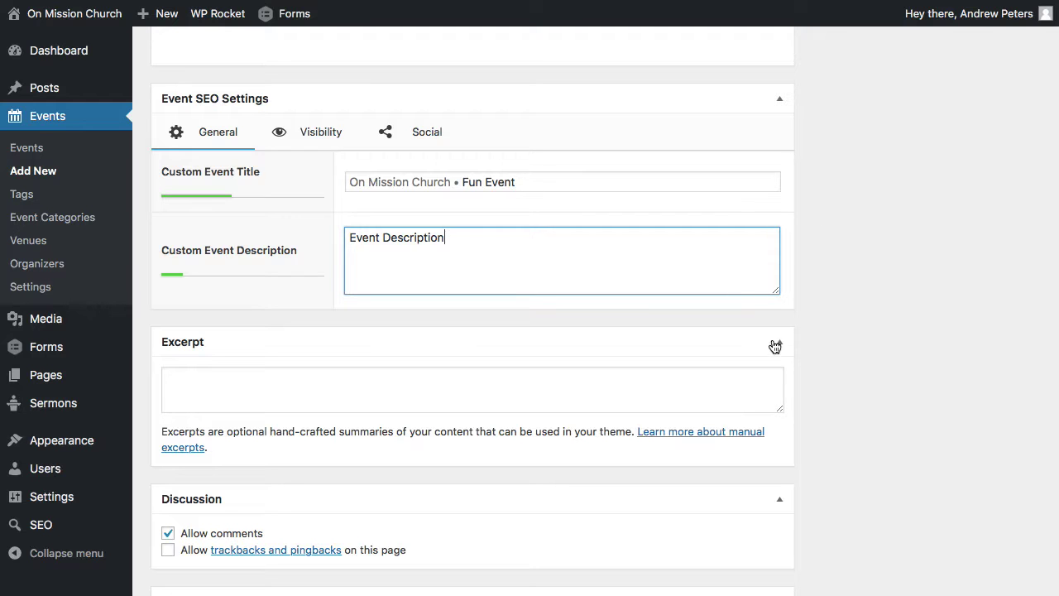
{"action": "scroll", "coordinate": [812, 335], "scroll_direction": "down", "scroll_amount": 3}
{"action": "scroll", "coordinate": [812, 335], "scroll_direction": "up", "scroll_amount": 4}
{"action": "scroll", "coordinate": [812, 339], "scroll_direction": "down", "scroll_amount": 3}
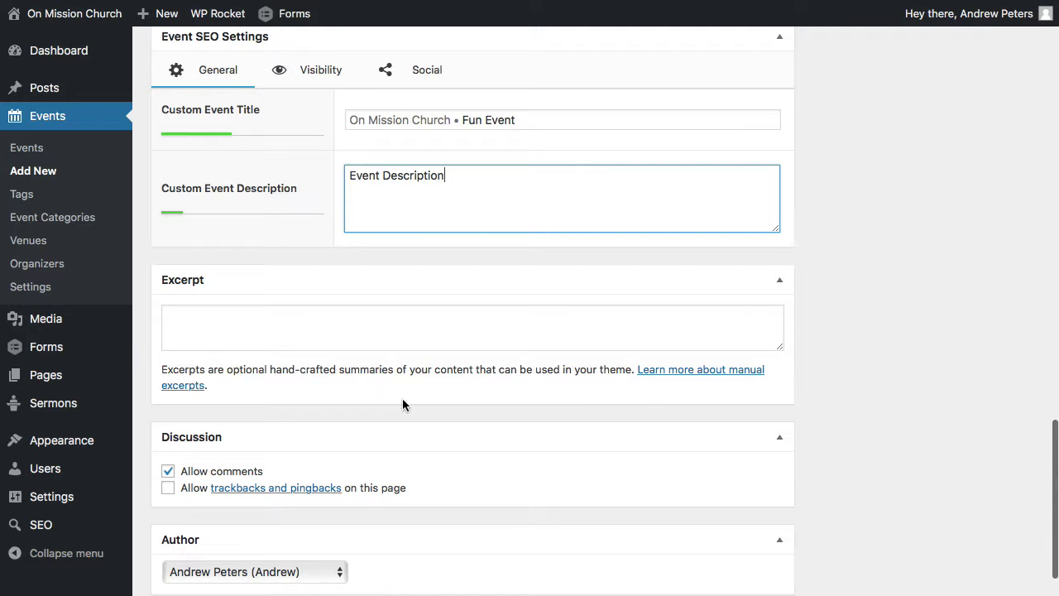
{"action": "scroll", "coordinate": [799, 295], "scroll_direction": "up", "scroll_amount": 15}
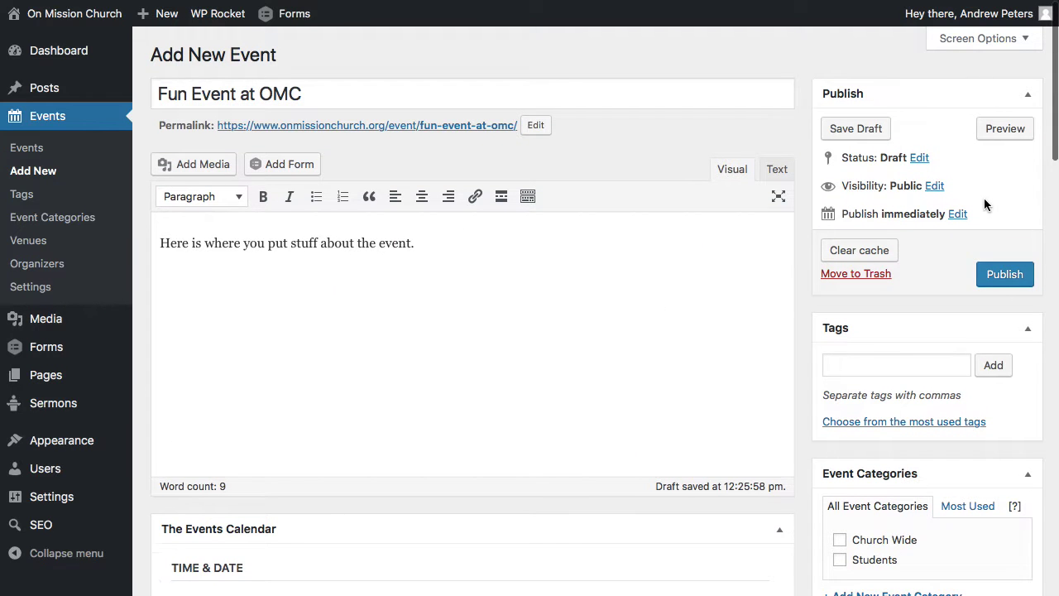
Tick Church Wide and Students under Event Categories, with Church Wide as primary.
{"action": "scroll", "coordinate": [960, 208], "scroll_direction": "down", "scroll_amount": 2}
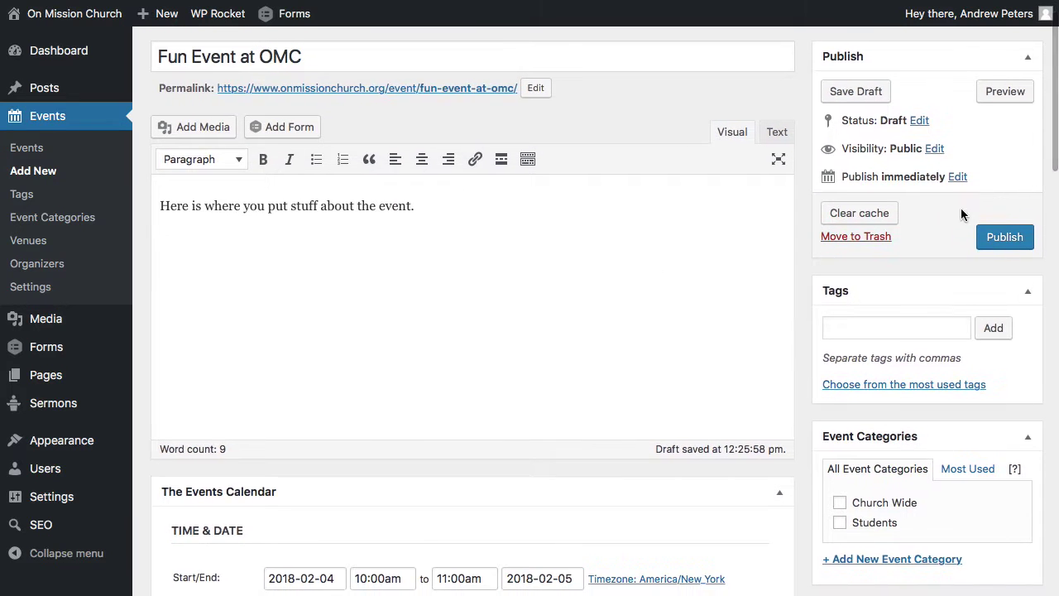
{"action": "scroll", "coordinate": [939, 230], "scroll_direction": "down", "scroll_amount": 3}
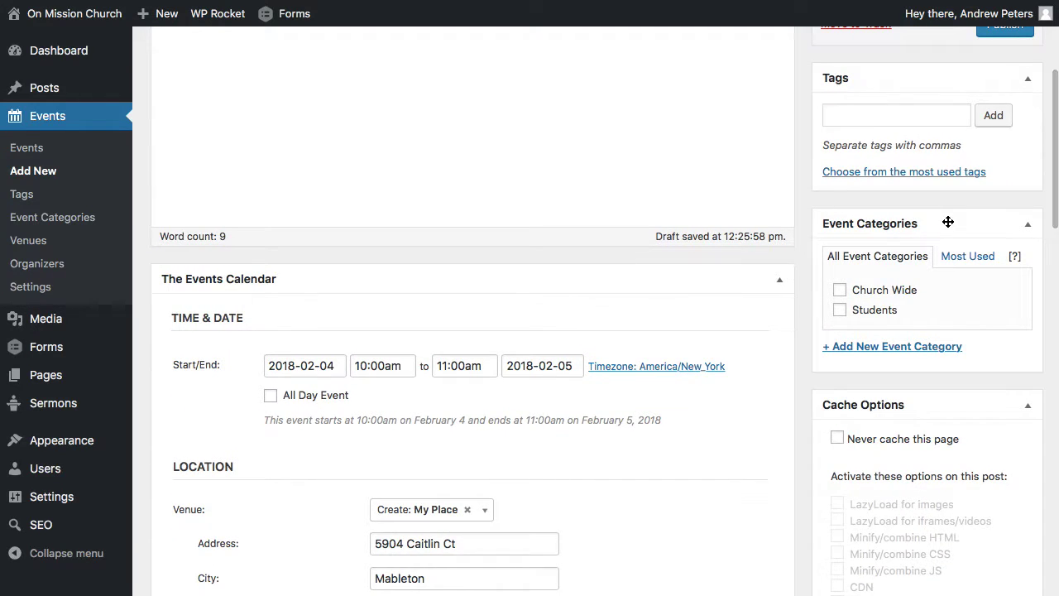
{"action": "left_click", "coordinate": [840, 292]}
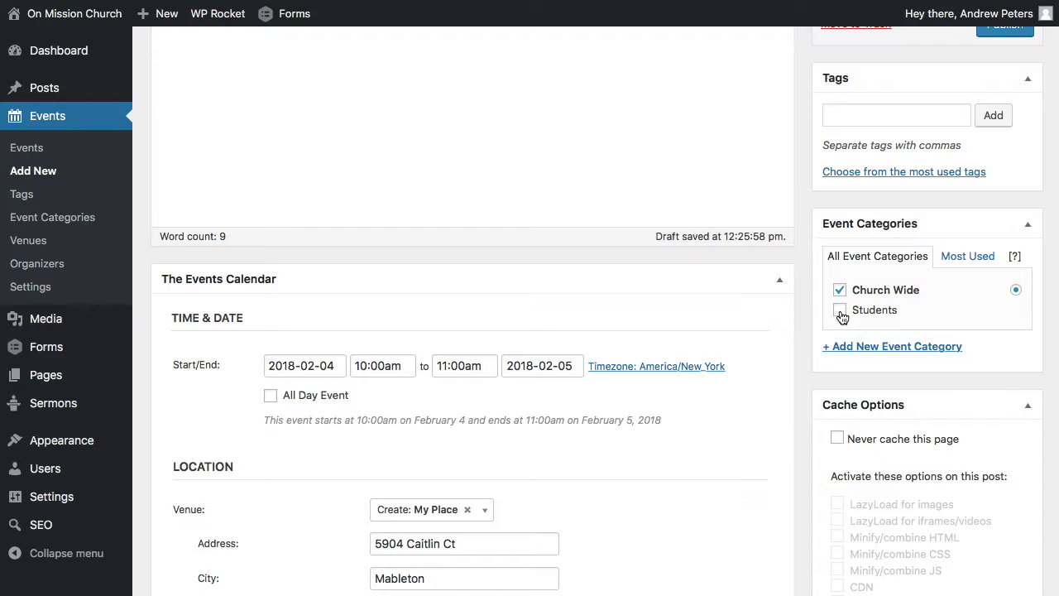
{"action": "left_click", "coordinate": [840, 311]}
{"action": "left_click", "coordinate": [840, 312]}
{"action": "left_click", "coordinate": [841, 310]}
{"action": "left_click", "coordinate": [841, 292]}
{"action": "scroll", "coordinate": [800, 275], "scroll_direction": "down", "scroll_amount": 5}
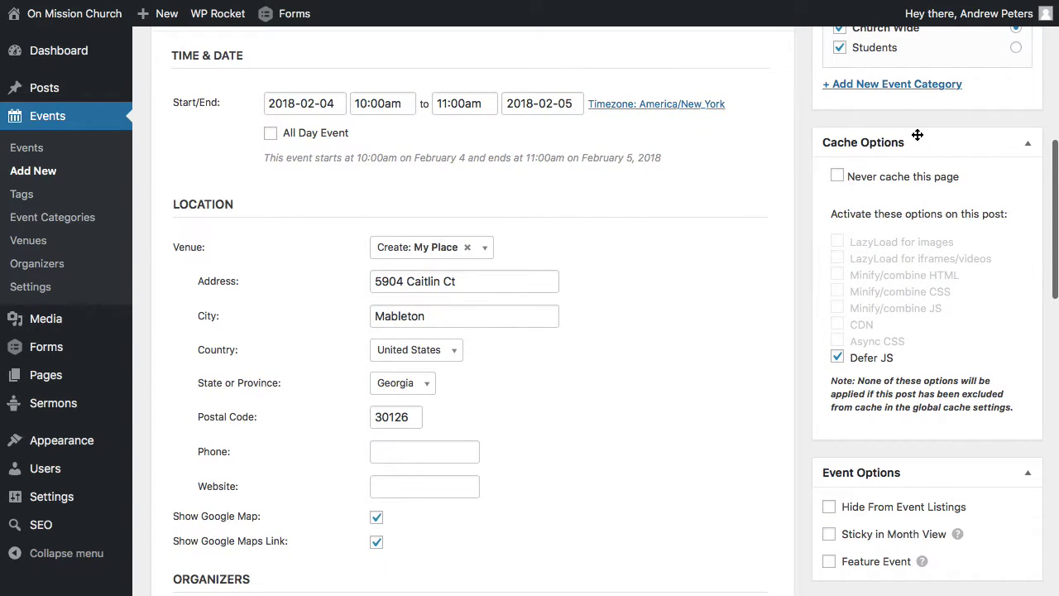
{"action": "scroll", "coordinate": [953, 434], "scroll_direction": "down", "scroll_amount": 1}
{"action": "scroll", "coordinate": [953, 441], "scroll_direction": "down", "scroll_amount": 4}
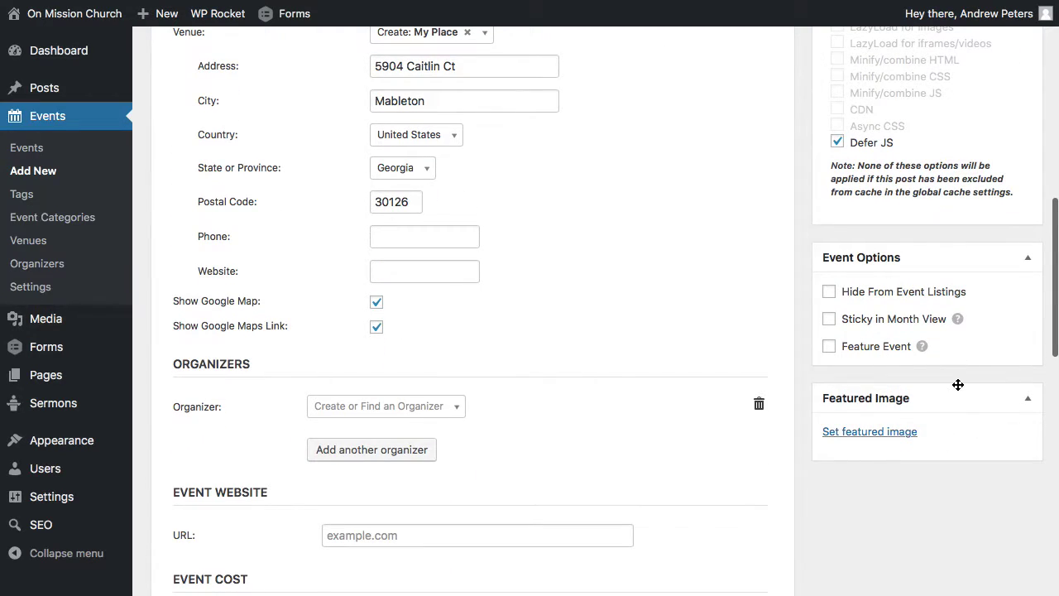
{"action": "scroll", "coordinate": [957, 384], "scroll_direction": "down", "scroll_amount": 2}
Choose the black-and-white map and passport photo from the Media Library as featured image.
{"action": "left_click", "coordinate": [863, 353]}
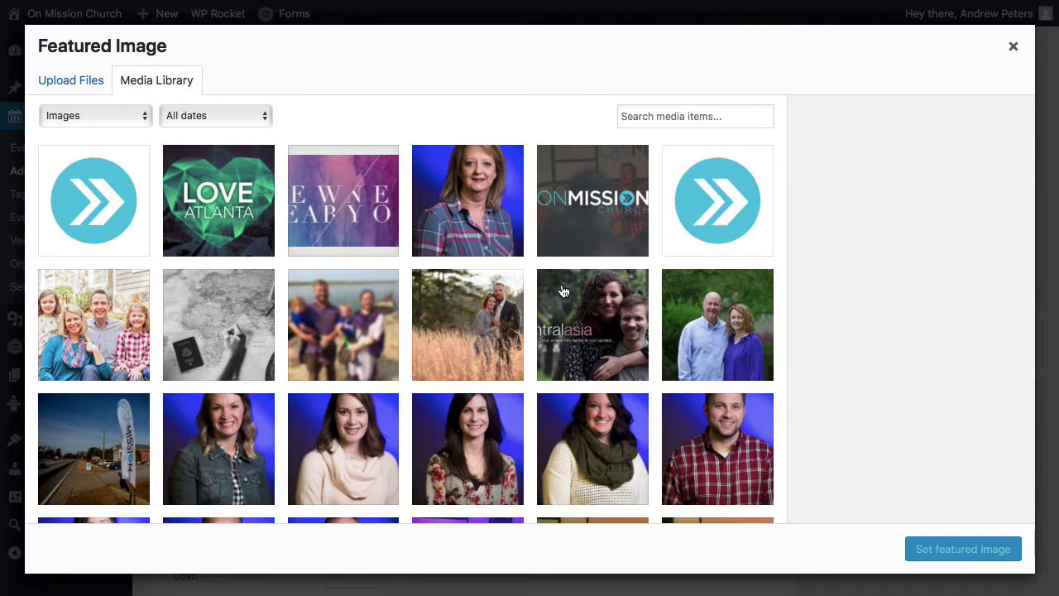
{"action": "scroll", "coordinate": [641, 343], "scroll_direction": "down", "scroll_amount": 1}
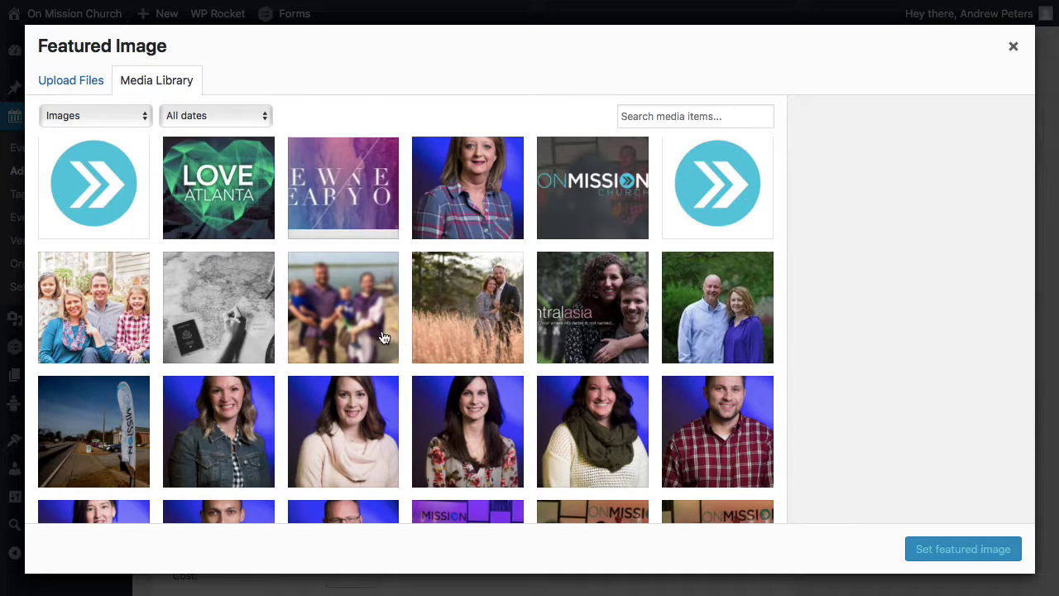
{"action": "scroll", "coordinate": [350, 335], "scroll_direction": "down", "scroll_amount": 1}
{"action": "scroll", "coordinate": [349, 338], "scroll_direction": "down", "scroll_amount": 1}
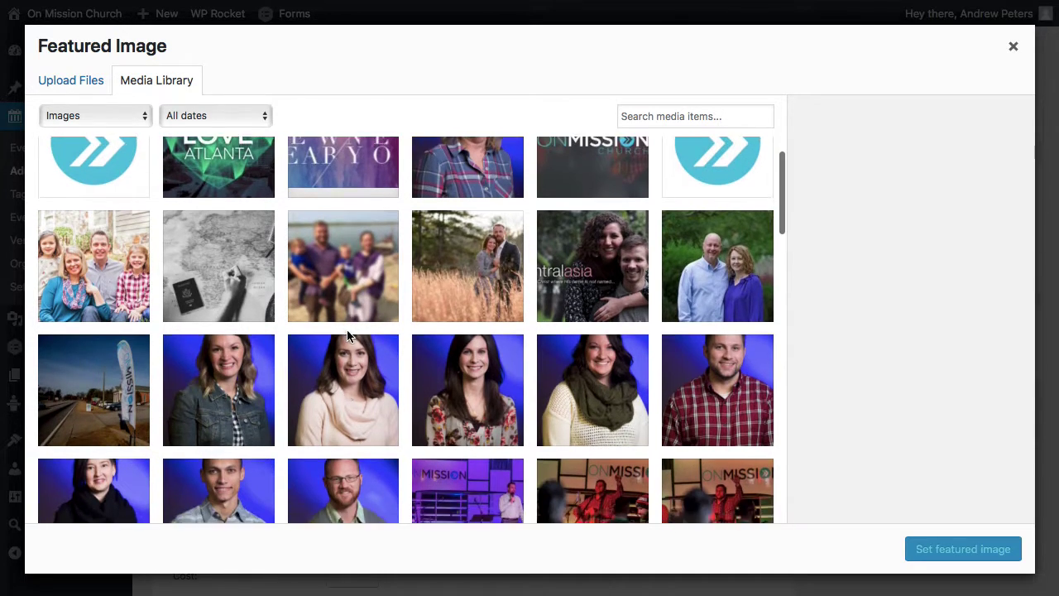
{"action": "left_click", "coordinate": [221, 247]}
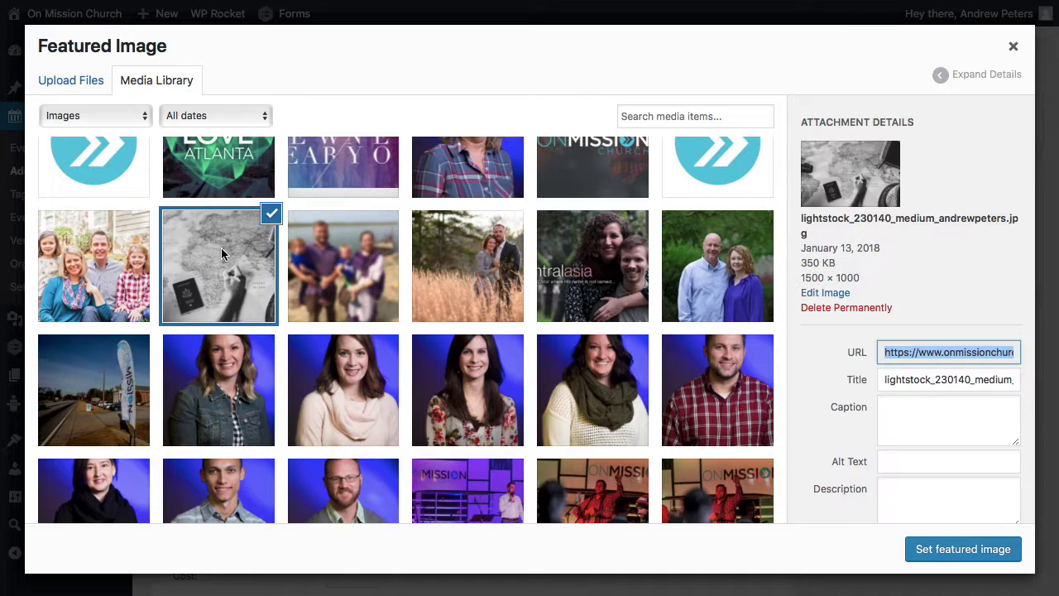
{"action": "left_click", "coordinate": [956, 549]}
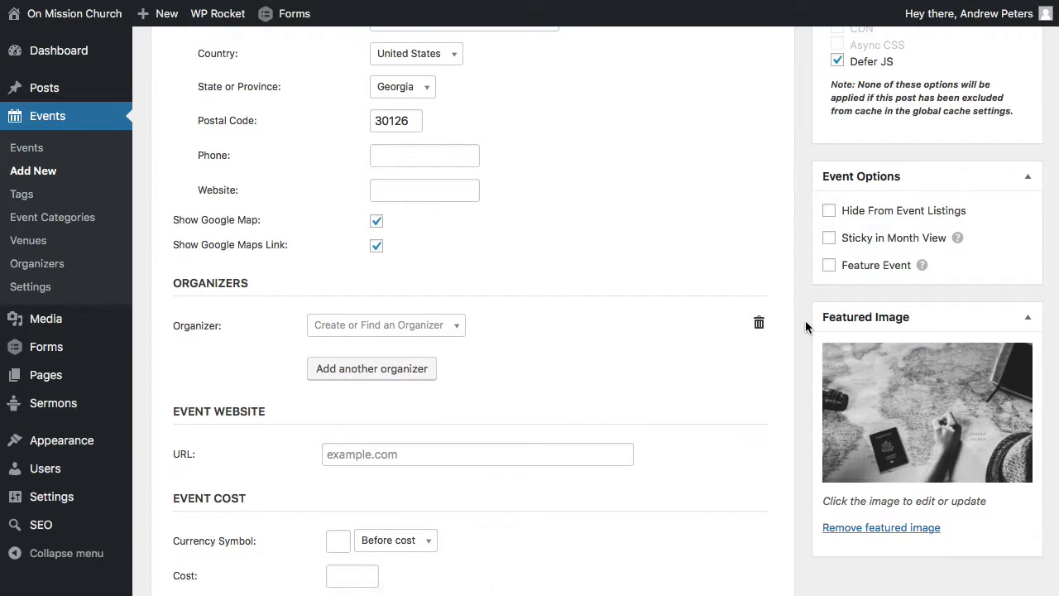
{"action": "scroll", "coordinate": [804, 320], "scroll_direction": "up", "scroll_amount": 10}
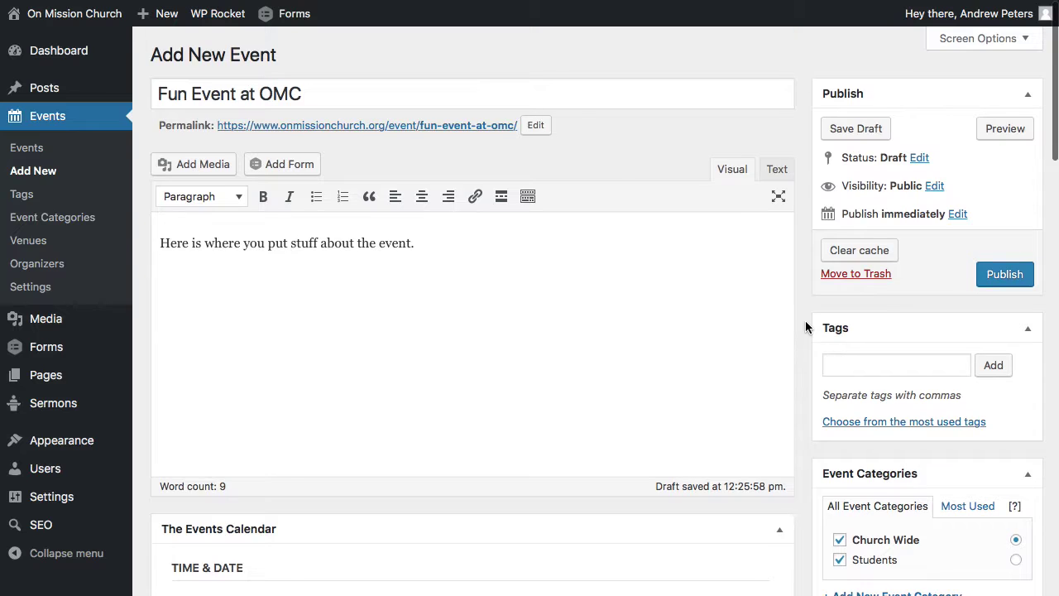
Publish the event and view its live page showing February 4, 10:00 am at My Place.
{"action": "left_click", "coordinate": [1003, 279]}
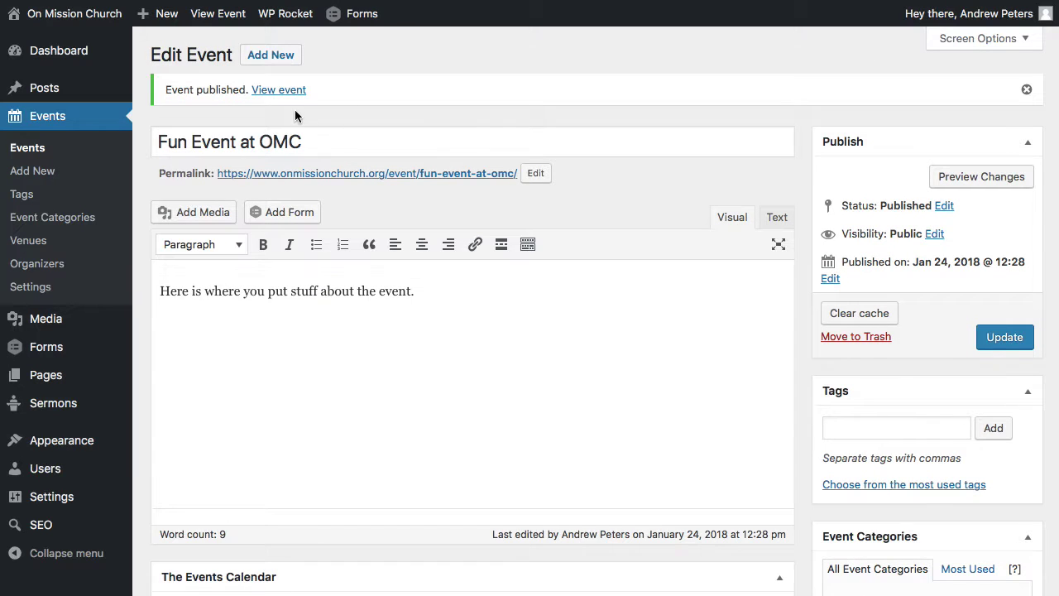
{"action": "left_click", "coordinate": [276, 89]}
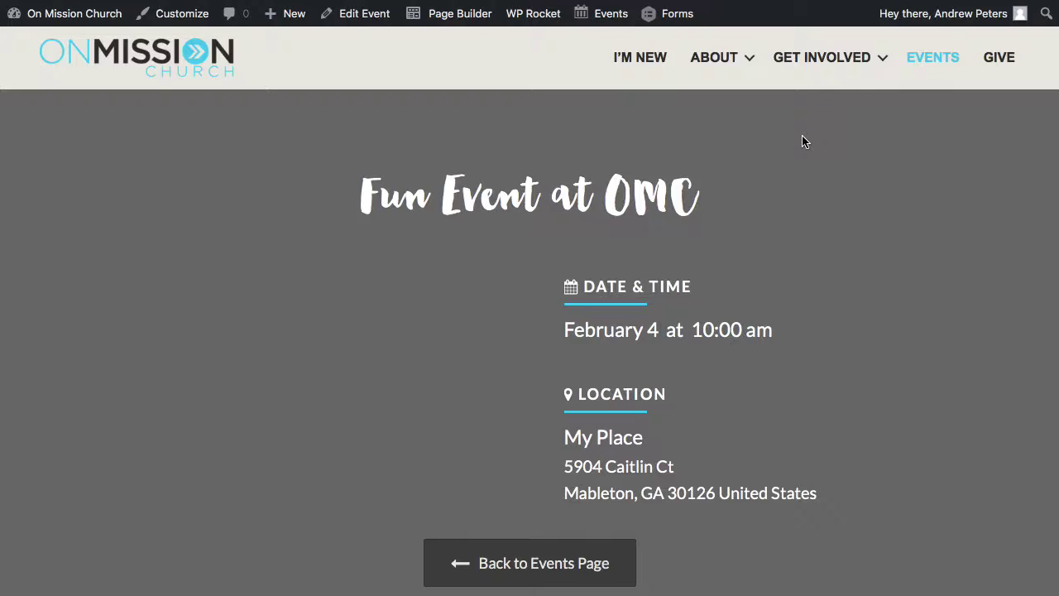
{"action": "scroll", "coordinate": [869, 309], "scroll_direction": "down", "scroll_amount": 2}
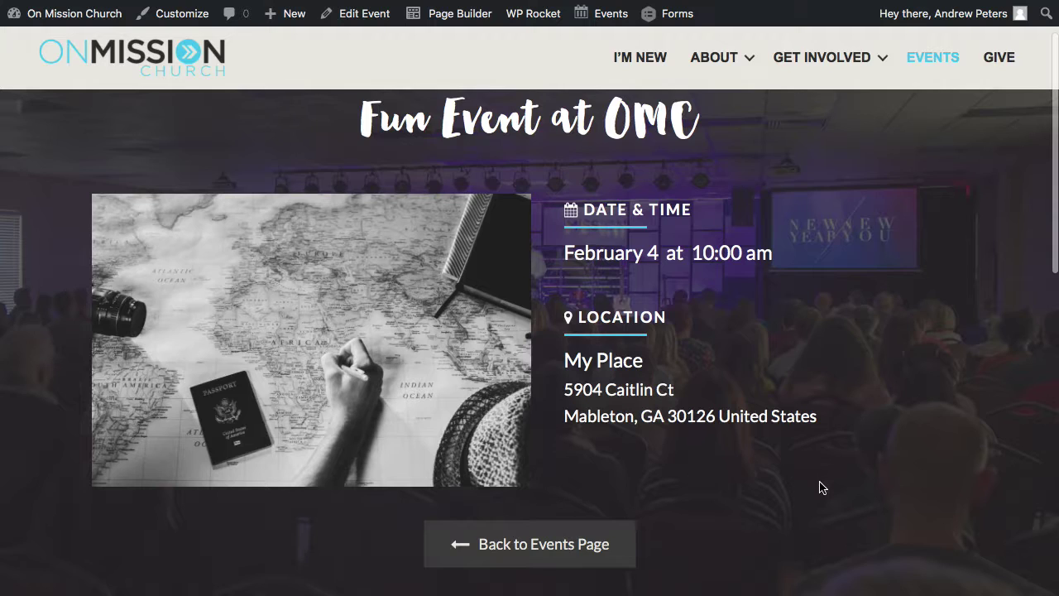
{"action": "scroll", "coordinate": [819, 487], "scroll_direction": "down", "scroll_amount": 3}
{"action": "scroll", "coordinate": [819, 487], "scroll_direction": "down", "scroll_amount": 5}
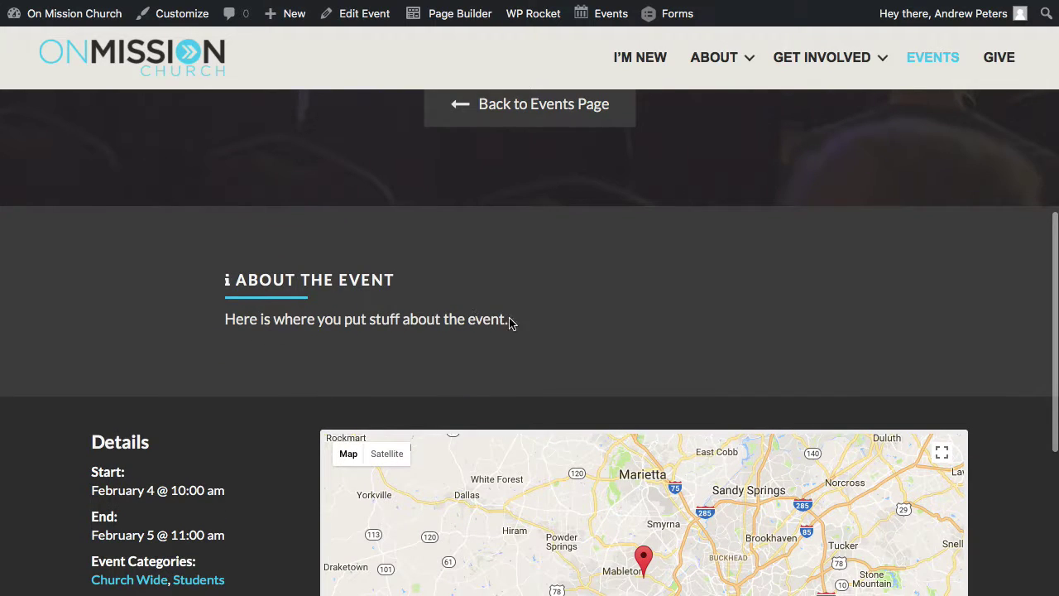
{"action": "scroll", "coordinate": [304, 362], "scroll_direction": "down", "scroll_amount": 5}
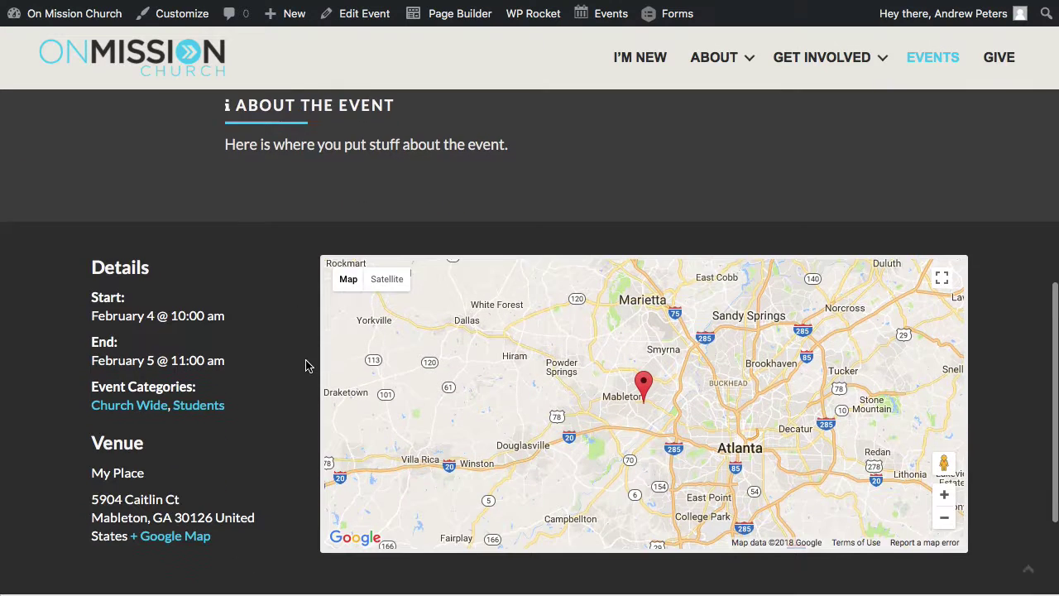
{"action": "scroll", "coordinate": [1005, 374], "scroll_direction": "up", "scroll_amount": 10}
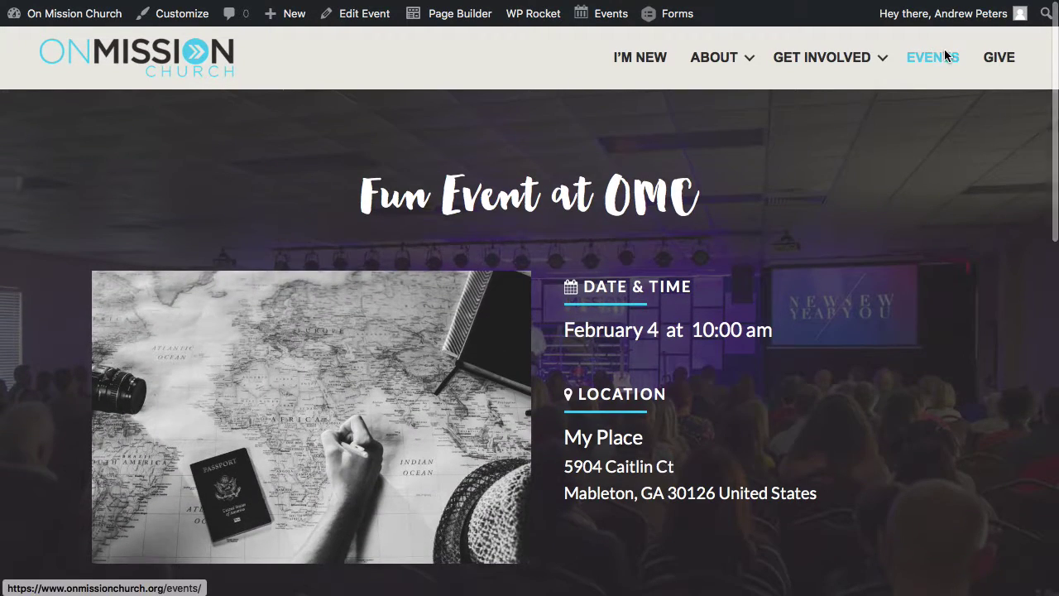
On the site's Events page, clear the site cache with WP Rocket's Clear cache.
{"action": "scroll", "coordinate": [893, 223], "scroll_direction": "down", "scroll_amount": 8}
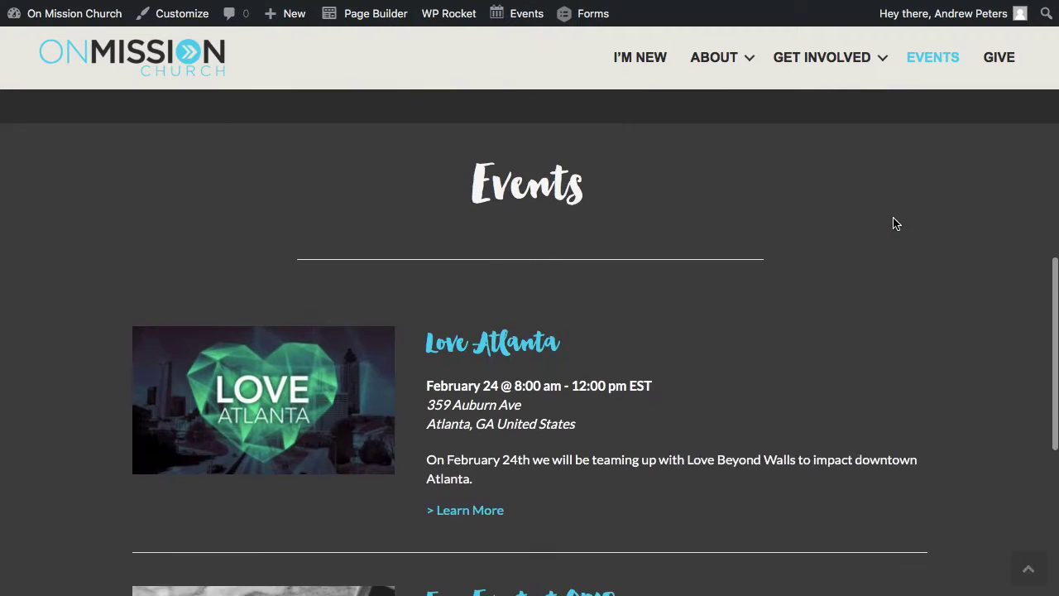
{"action": "scroll", "coordinate": [892, 223], "scroll_direction": "down", "scroll_amount": 3}
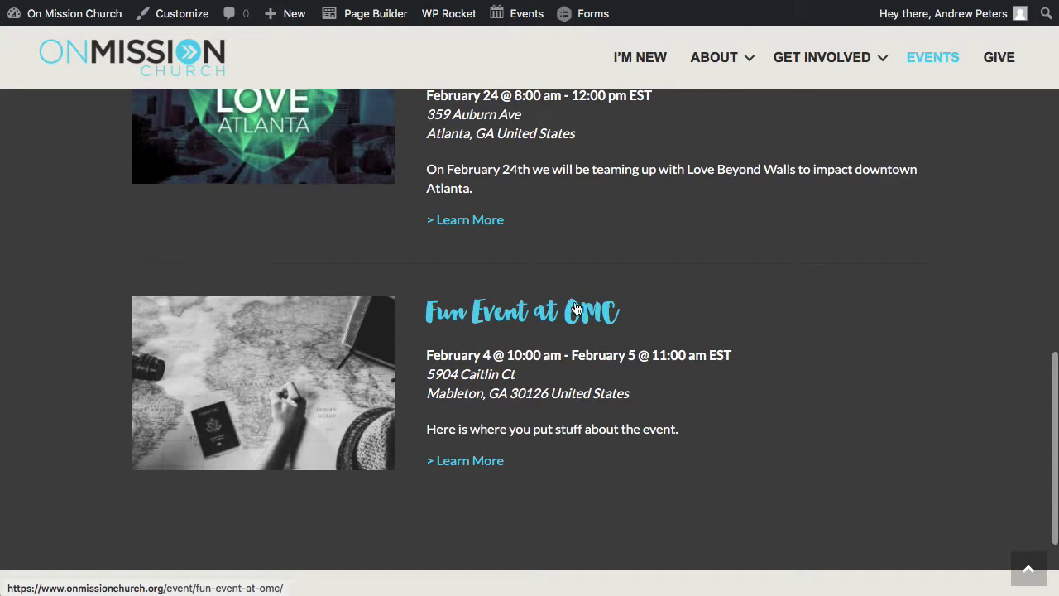
{"action": "scroll", "coordinate": [753, 385], "scroll_direction": "up", "scroll_amount": 1}
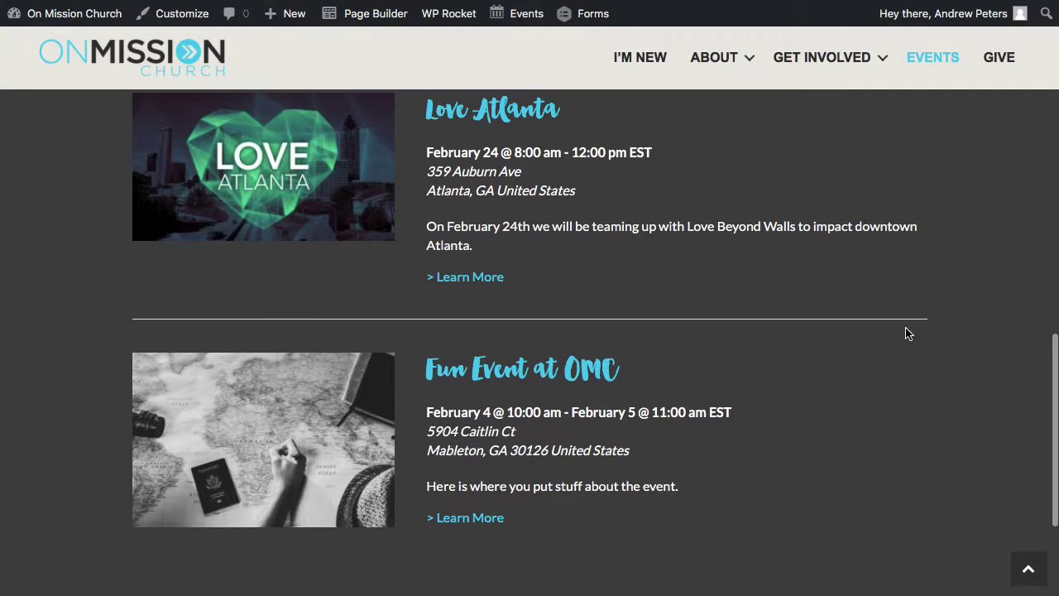
{"action": "mouse_move", "coordinate": [444, 16]}
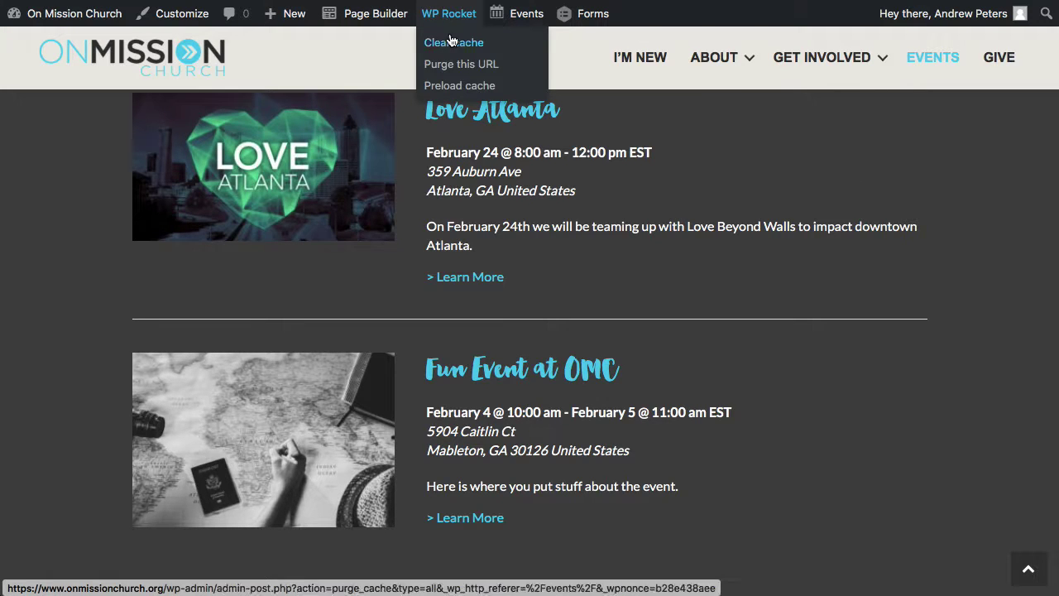
{"action": "left_click", "coordinate": [448, 42]}
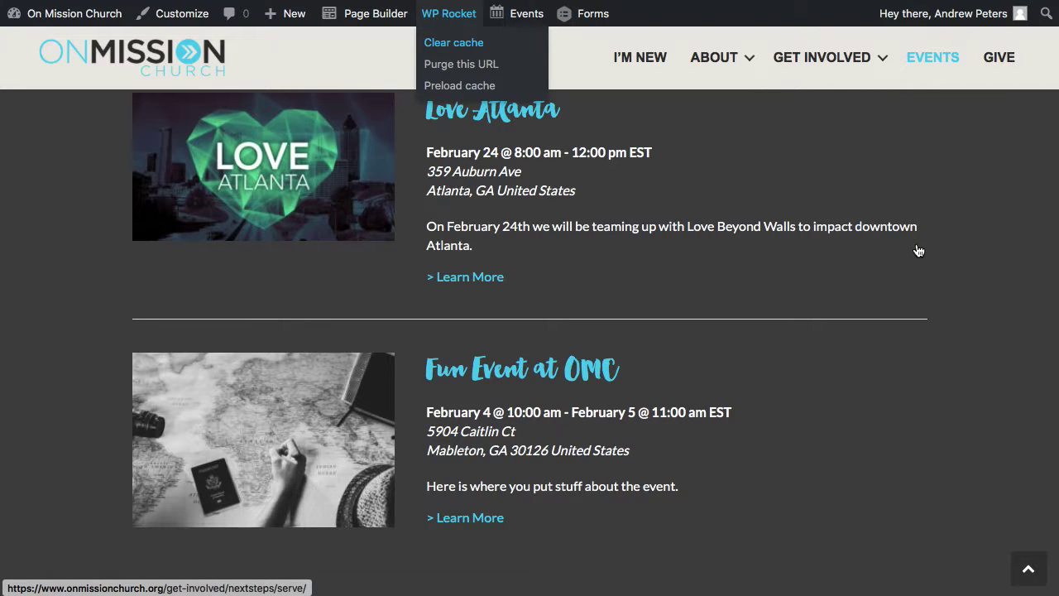
Check that Fun Event at OMC is listed below Love Atlanta with its February 4–5 dates.
{"action": "scroll", "coordinate": [940, 263], "scroll_direction": "down", "scroll_amount": 5}
{"action": "scroll", "coordinate": [940, 270], "scroll_direction": "down", "scroll_amount": 7}
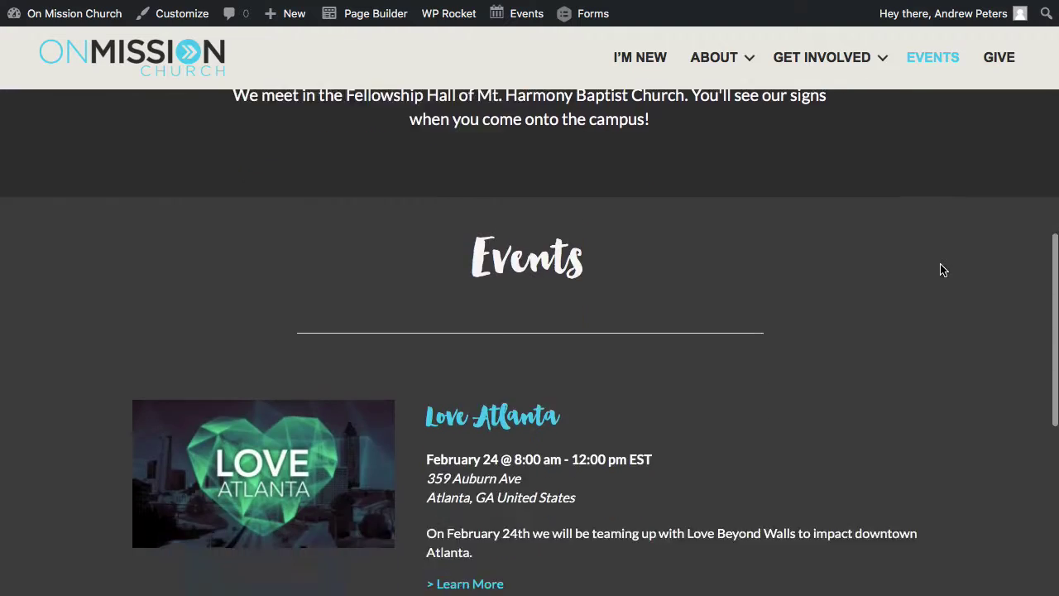
{"action": "scroll", "coordinate": [940, 270], "scroll_direction": "up", "scroll_amount": 8}
{"action": "scroll", "coordinate": [940, 265], "scroll_direction": "up", "scroll_amount": 5}
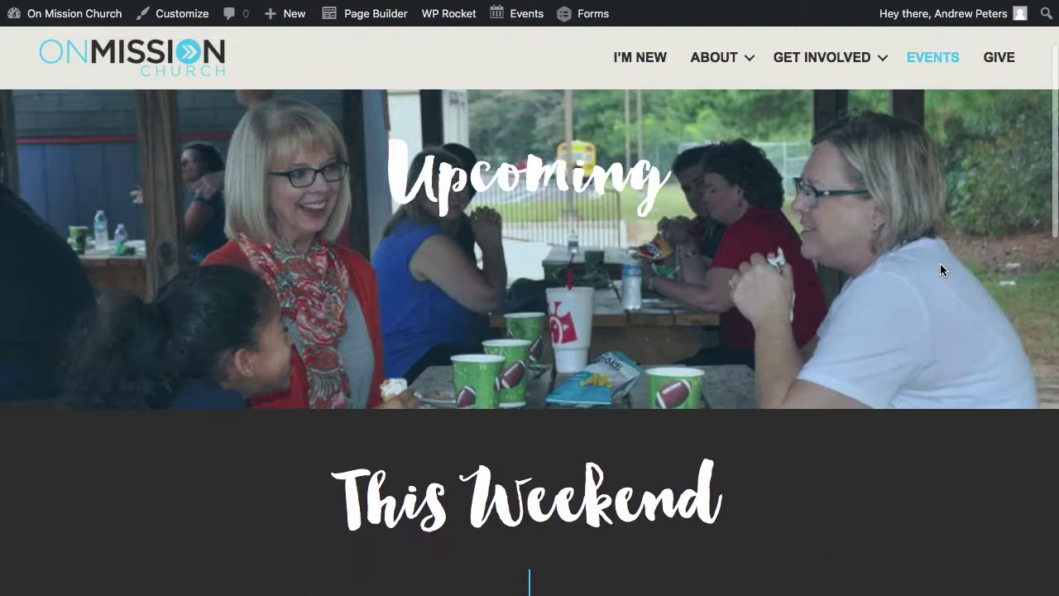
{"action": "scroll", "coordinate": [940, 264], "scroll_direction": "down", "scroll_amount": 8}
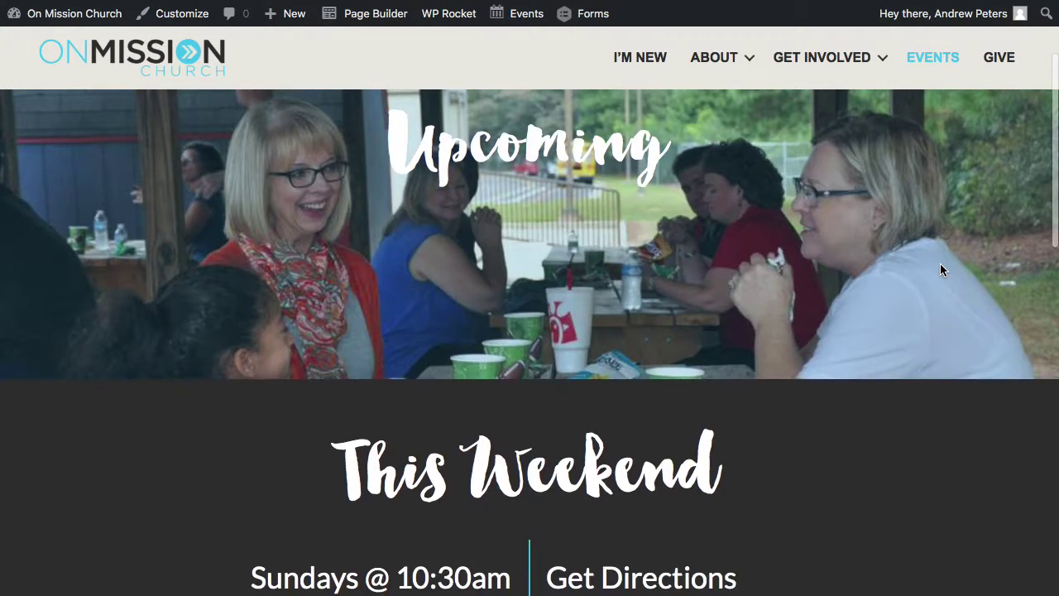
{"action": "scroll", "coordinate": [940, 270], "scroll_direction": "up", "scroll_amount": 2}
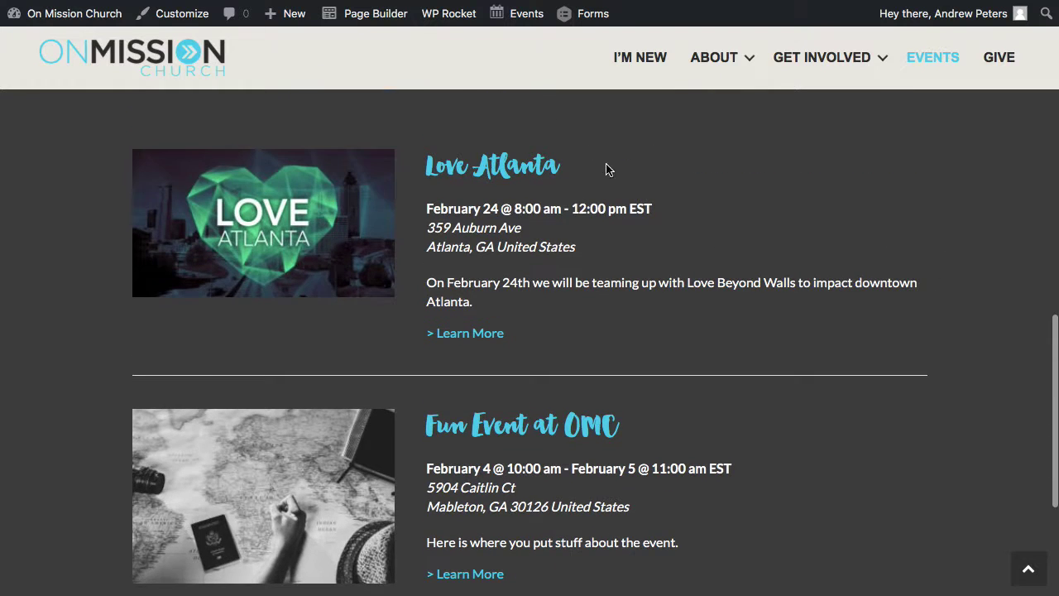